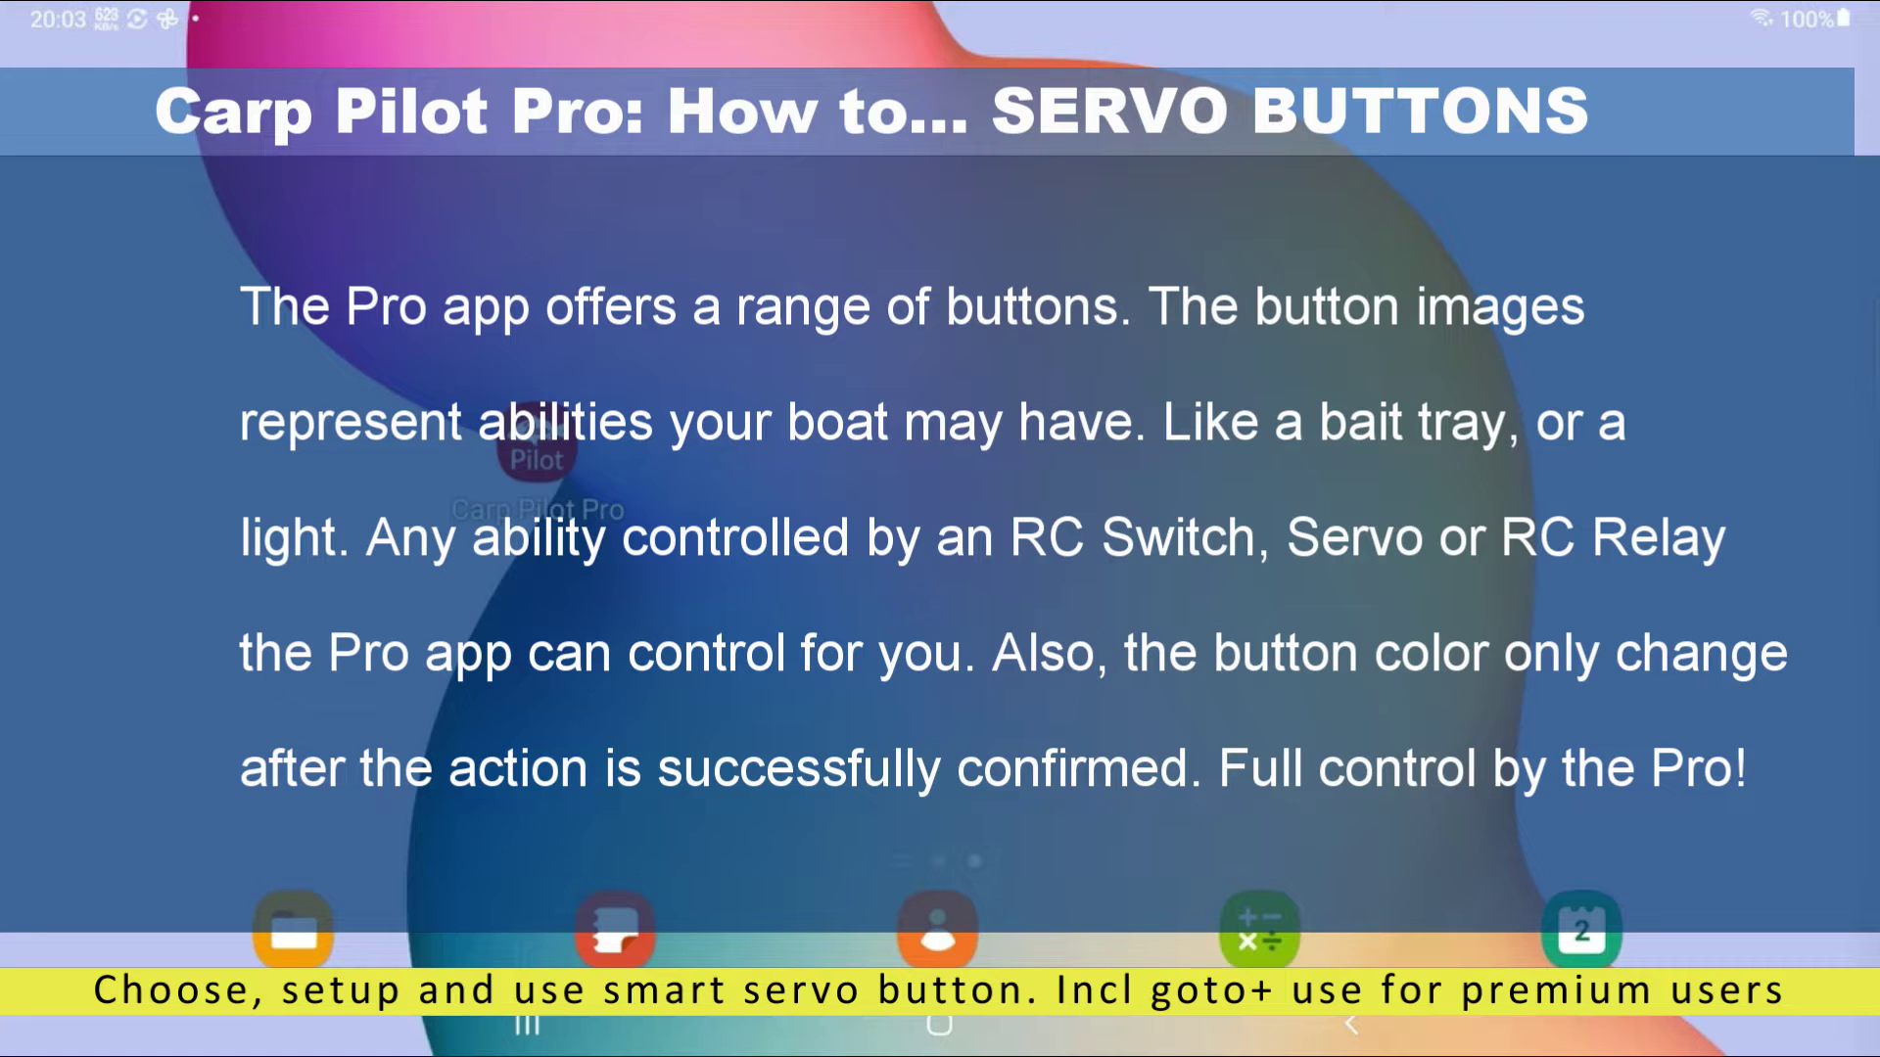
- Launch Carp Pilot Pro and open the smart servo button configuration in the app's Servo settings
left_click(537, 451)
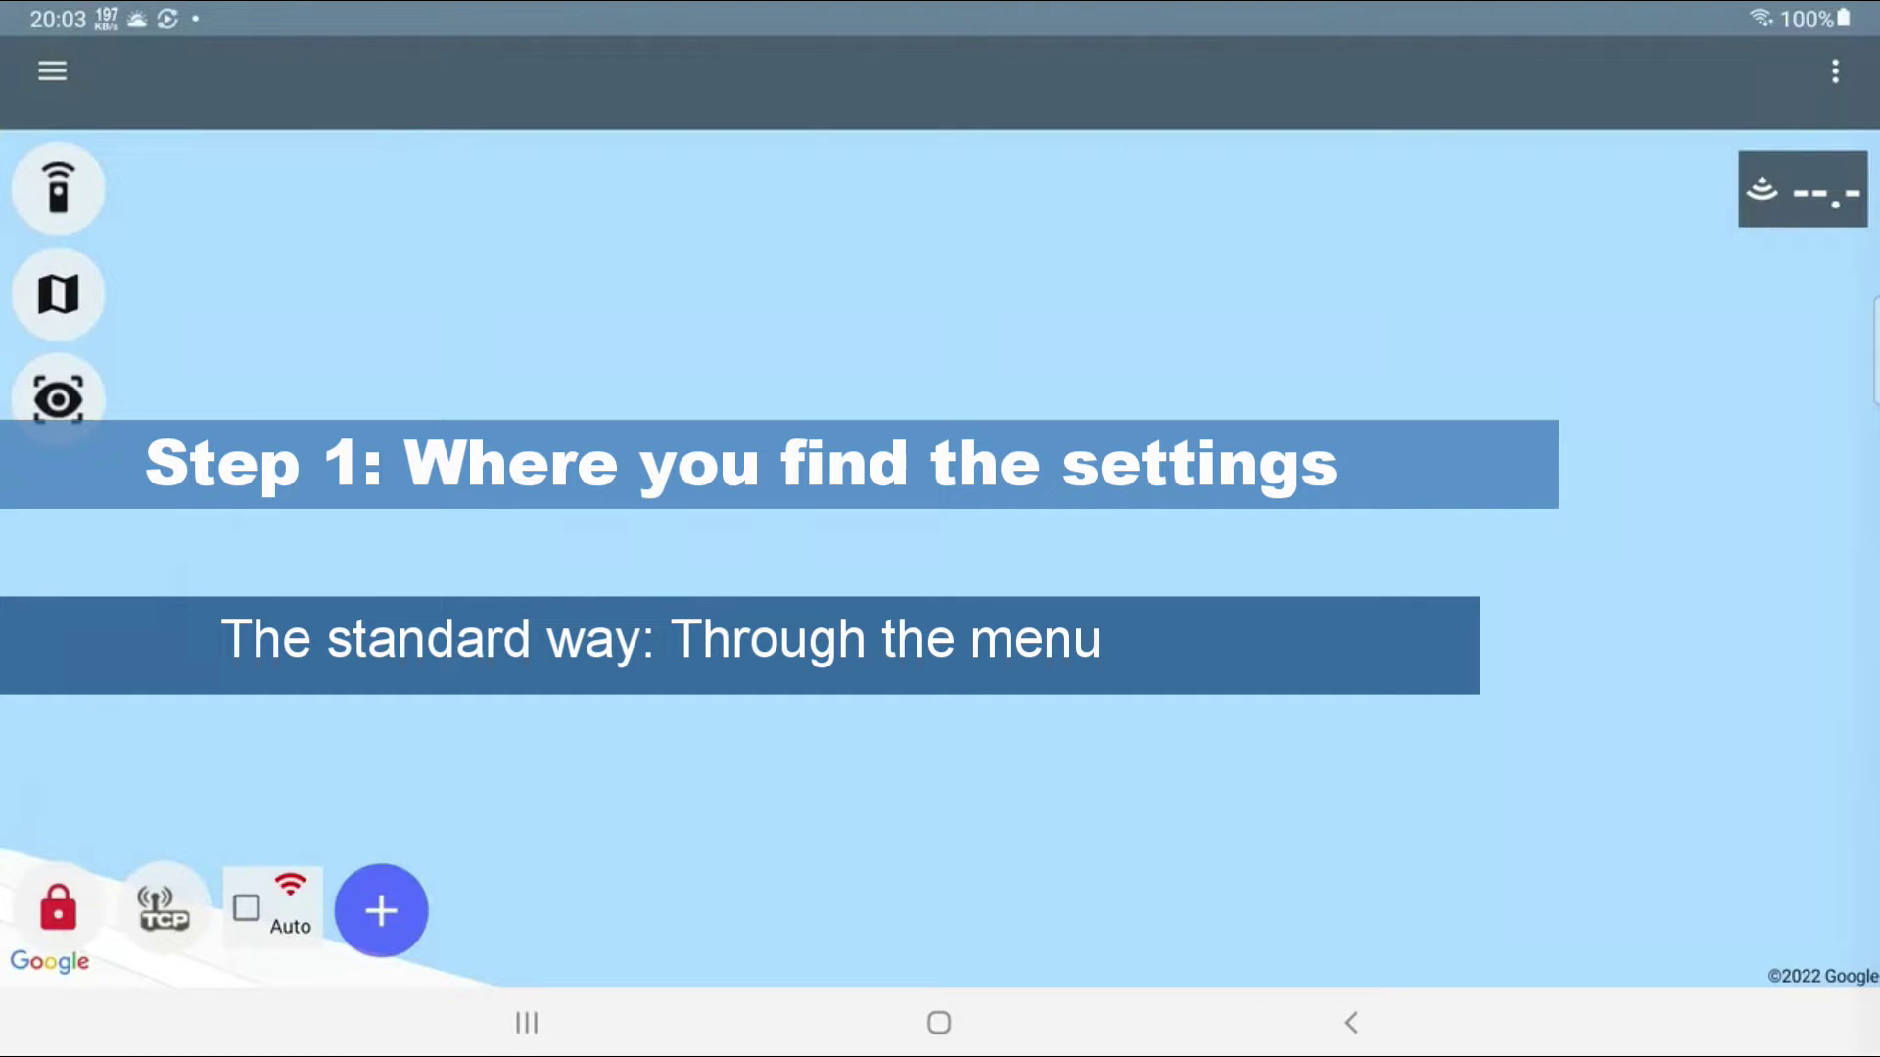
left_click(153, 78)
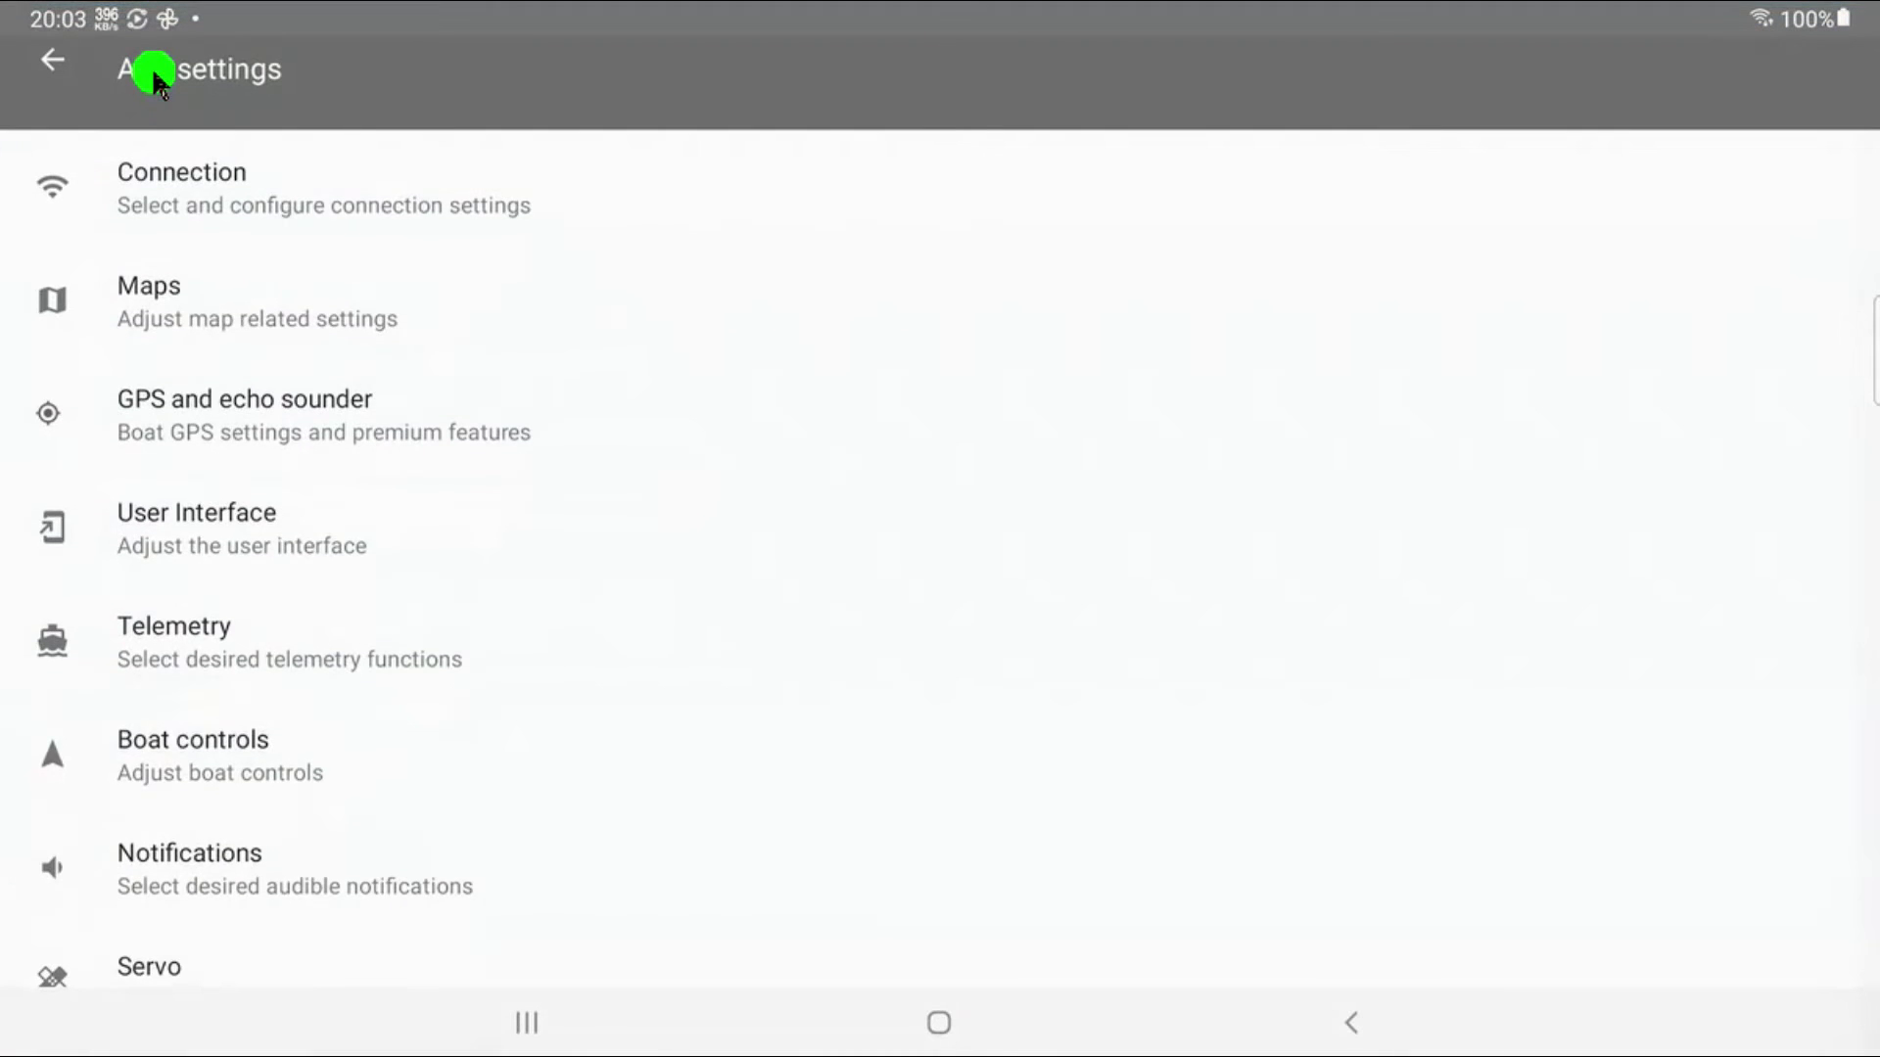
left_click_drag(168, 693, 180, 406)
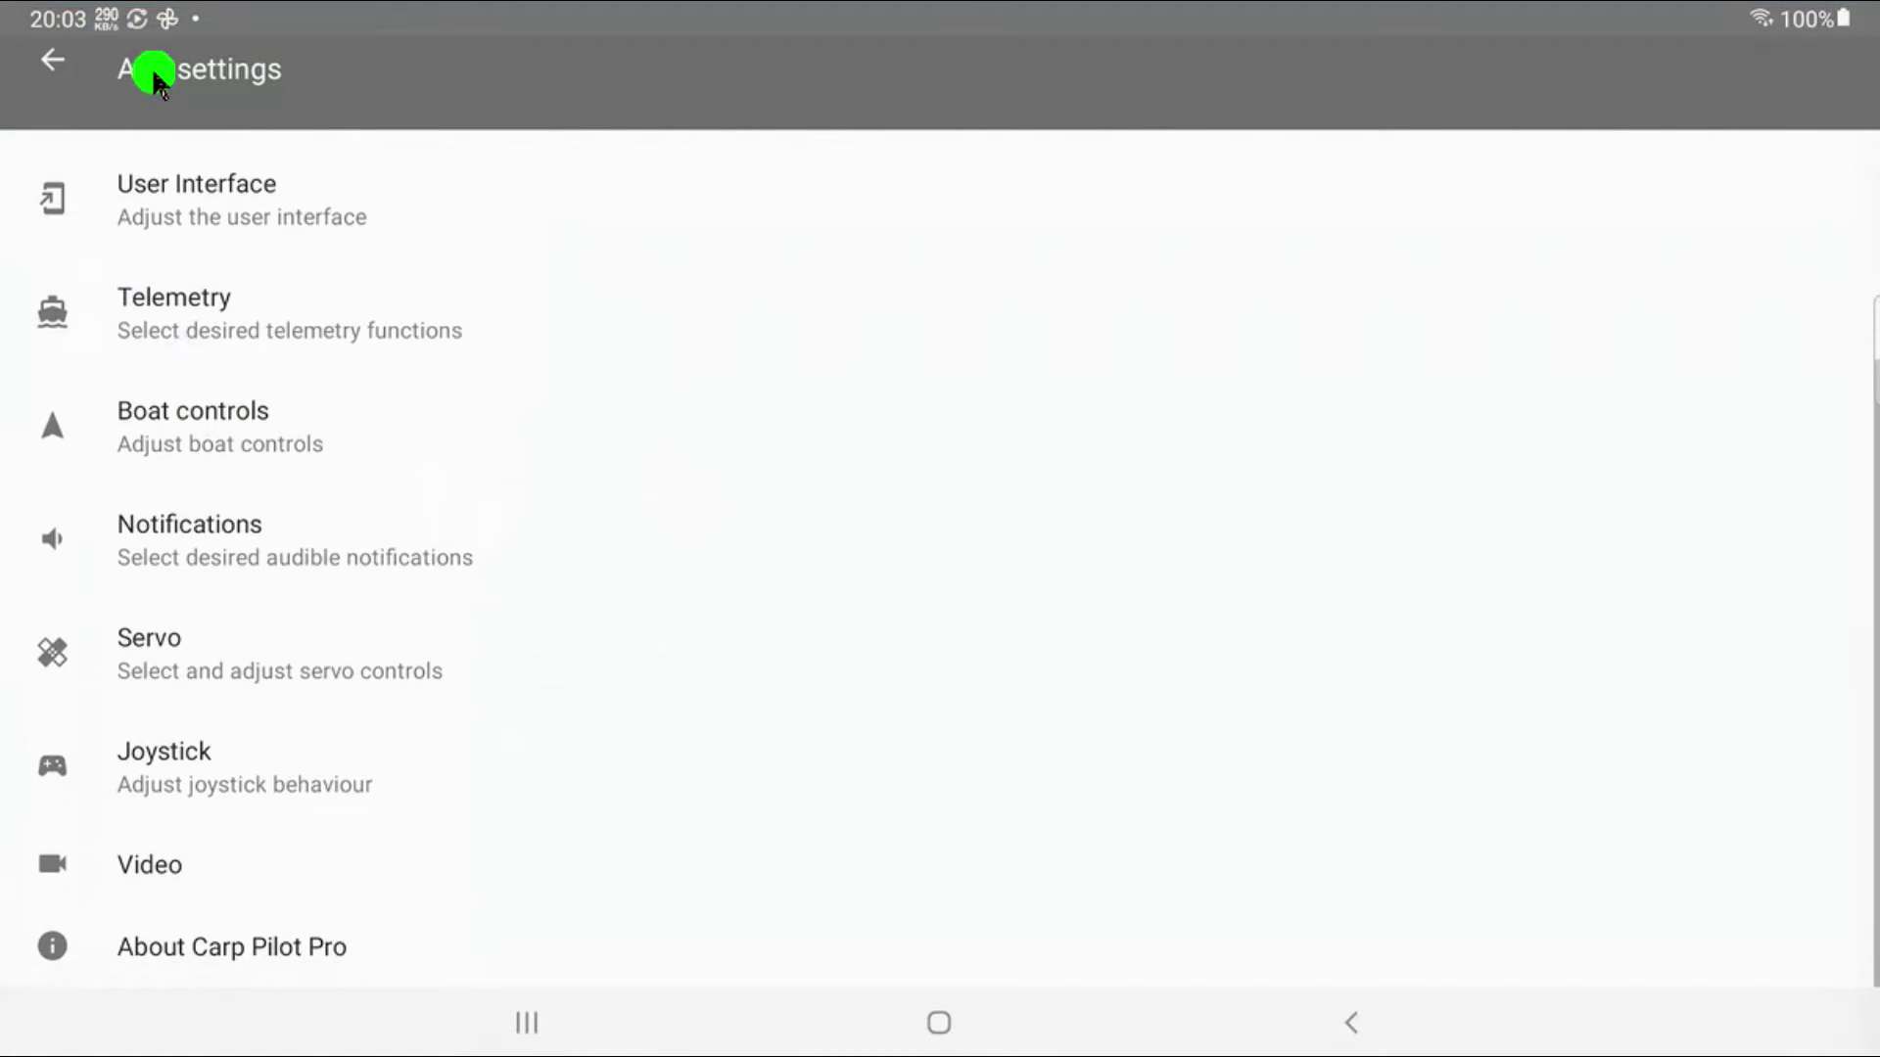
left_click(149, 654)
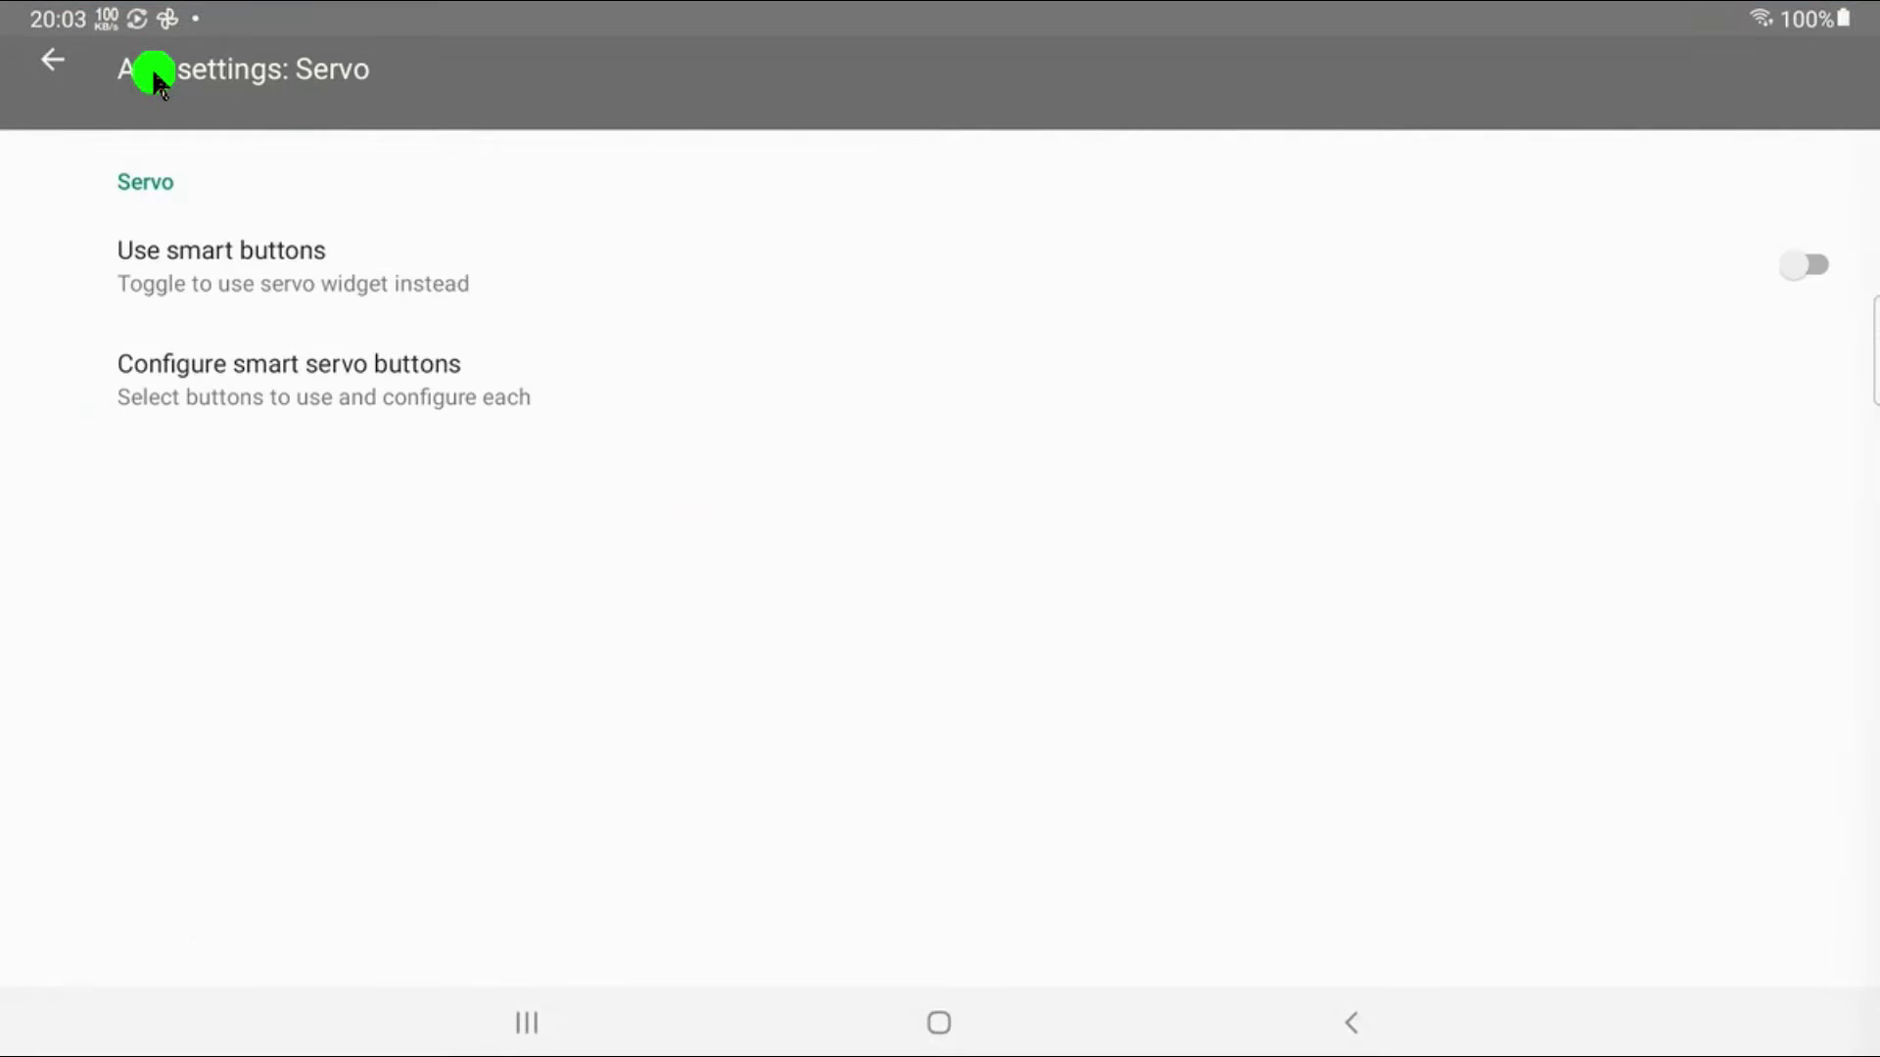
left_click(211, 377)
left_click(188, 377)
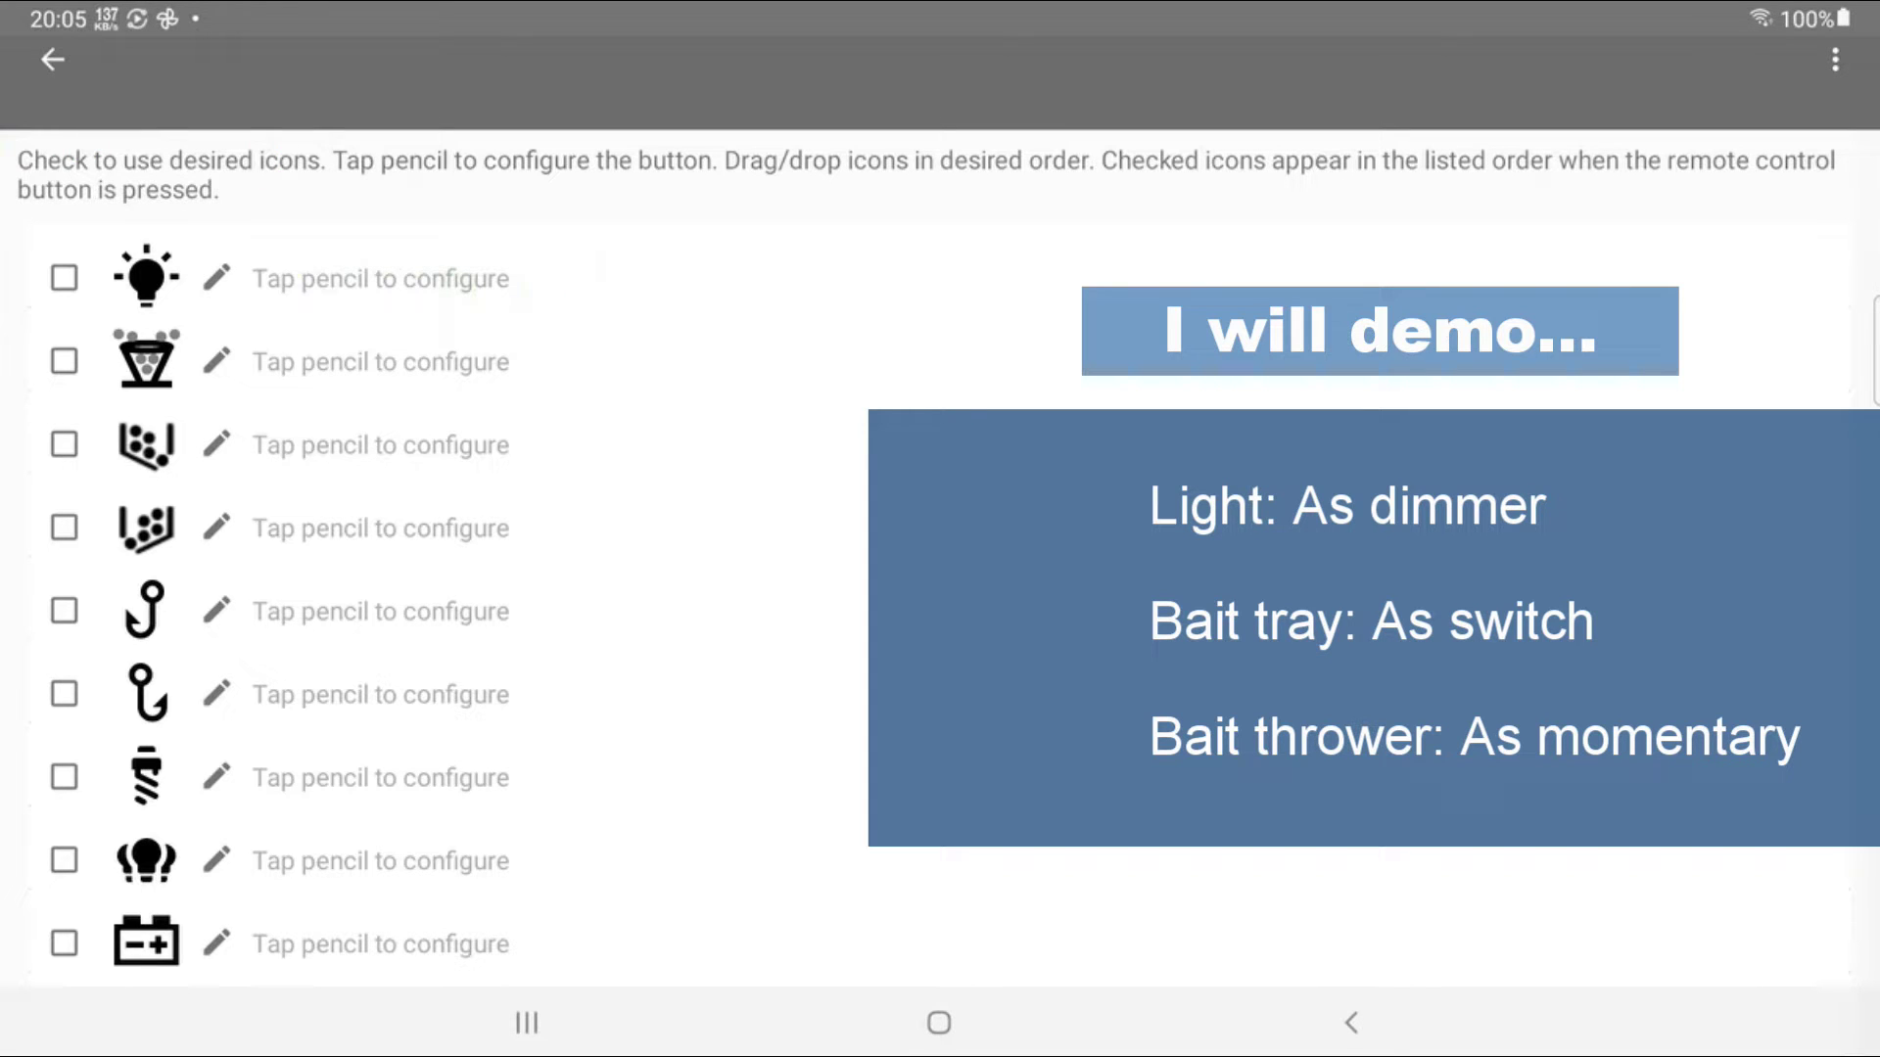
- Assign the light button to channel SERVO08 and enable it for use
left_click(216, 278)
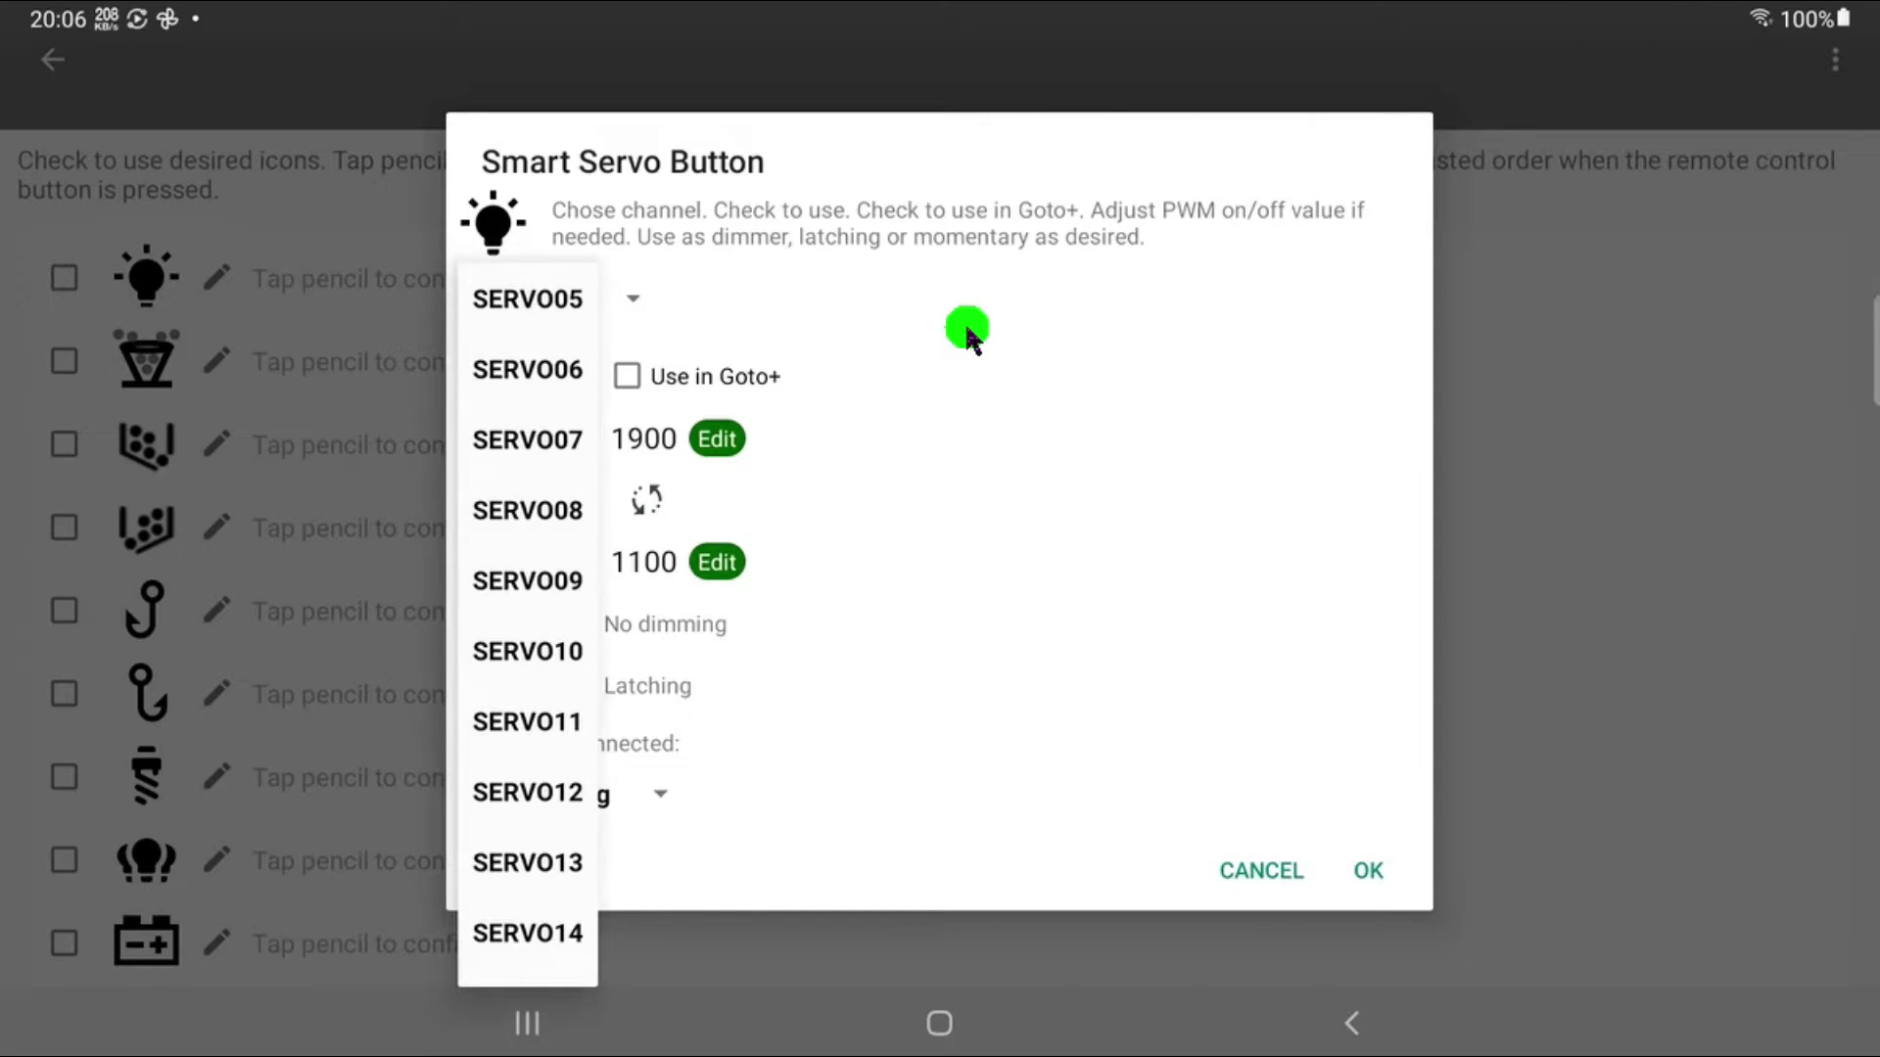
left_click(528, 510)
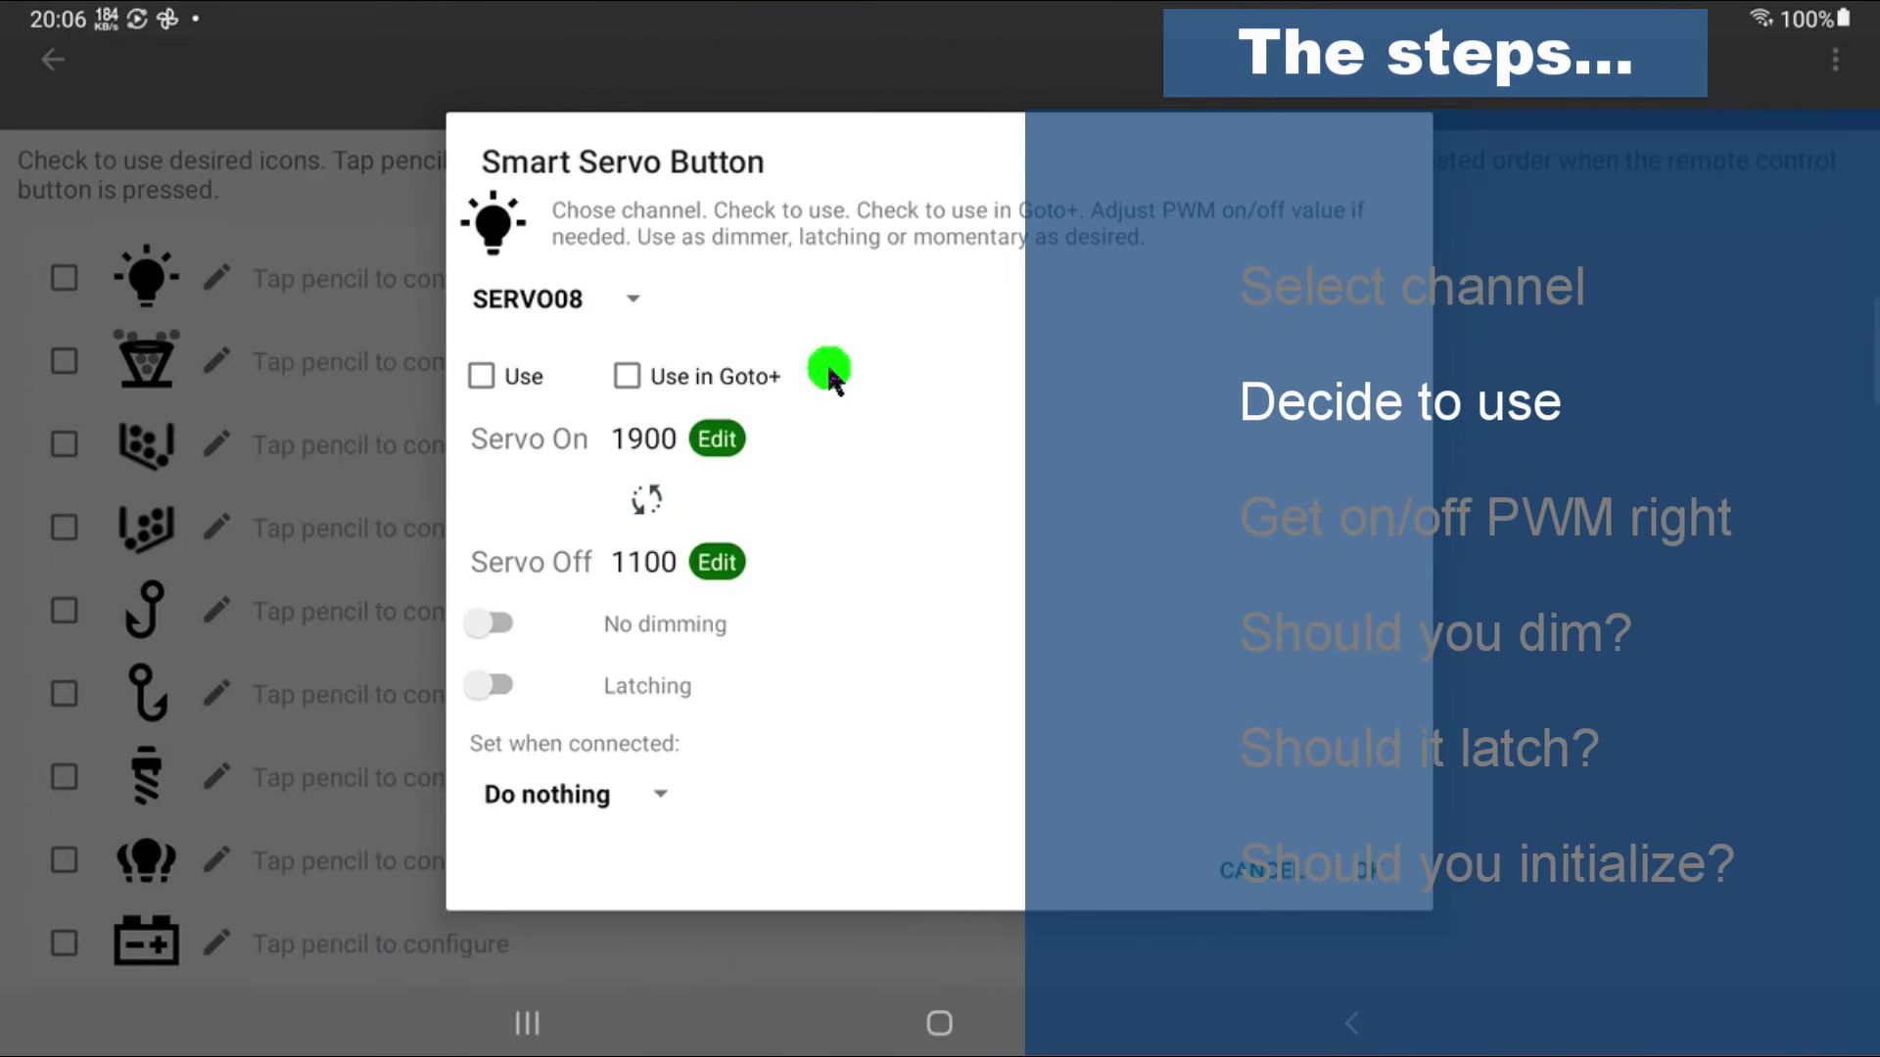
left_click(481, 376)
left_click(827, 382)
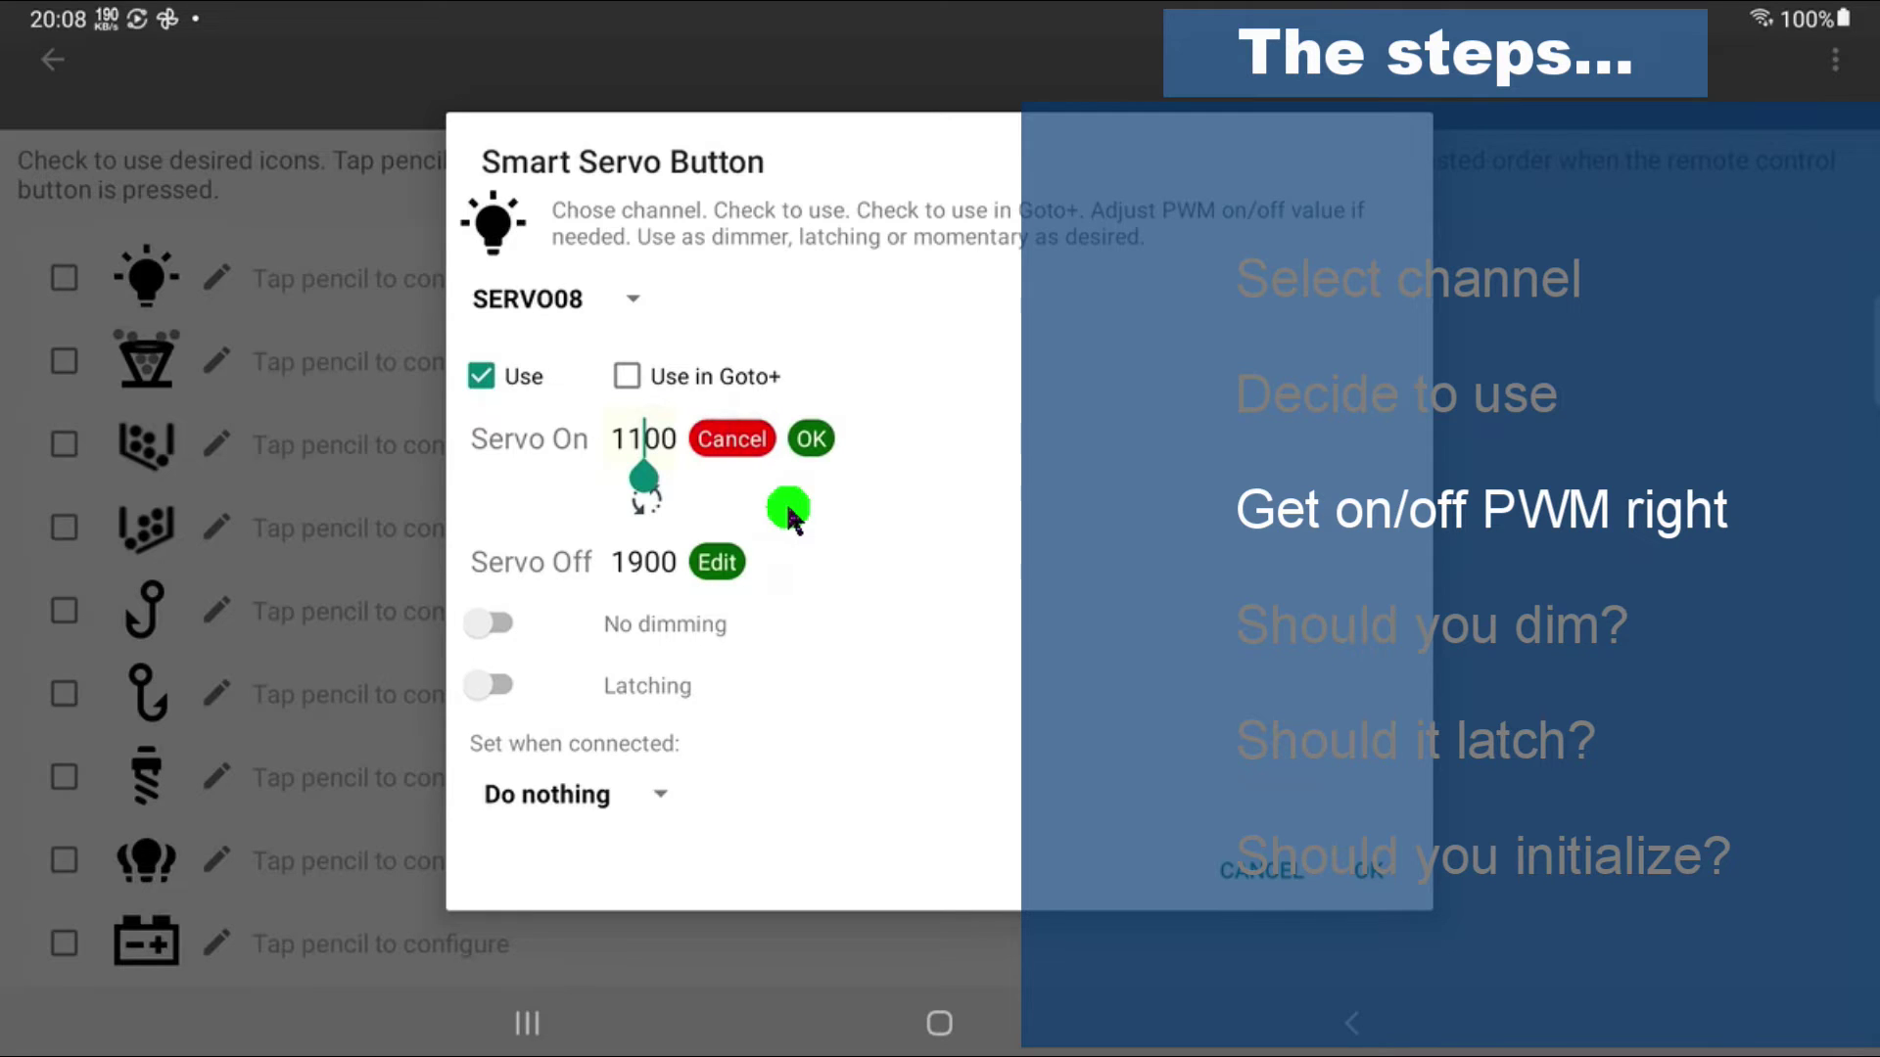
- Set the light's Servo On to 1000 and Servo Off to 1900, enable the dimmer function with Servo Off when connected, and save
key("BackSpace")
type("0")
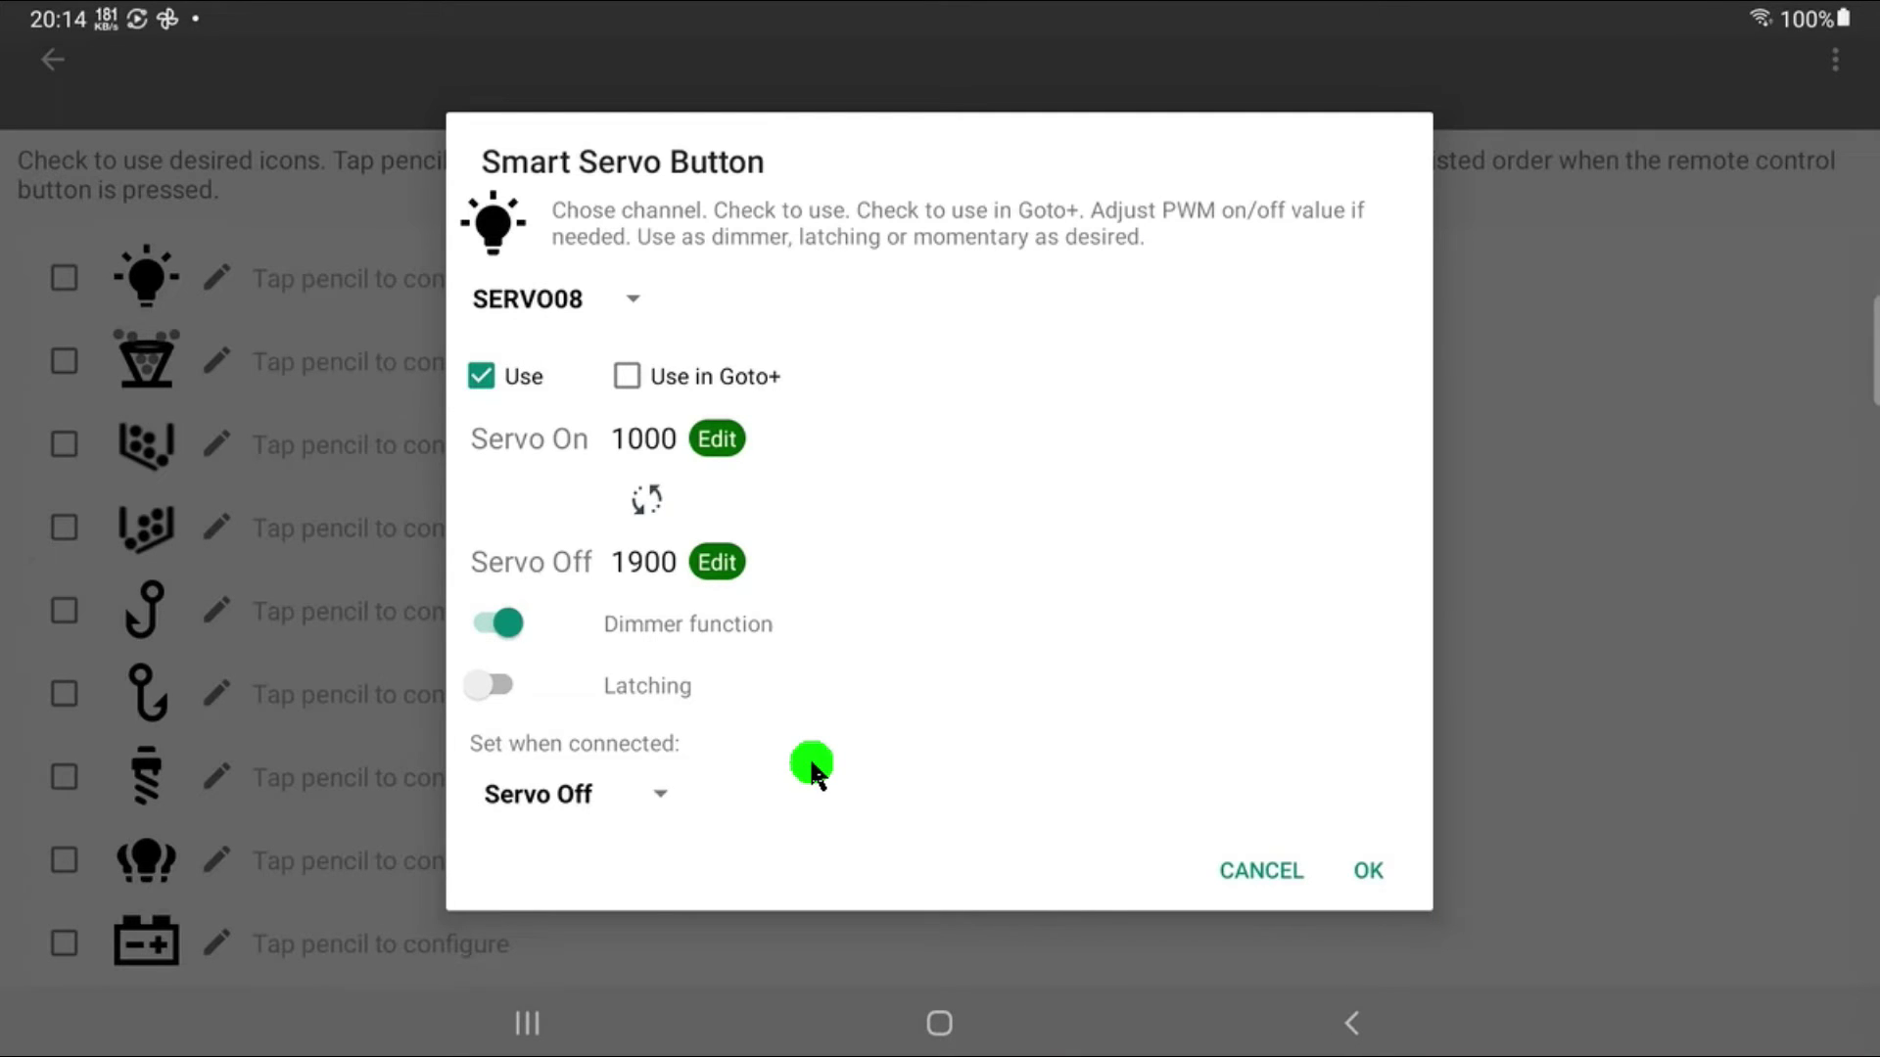
left_click(1490, 875)
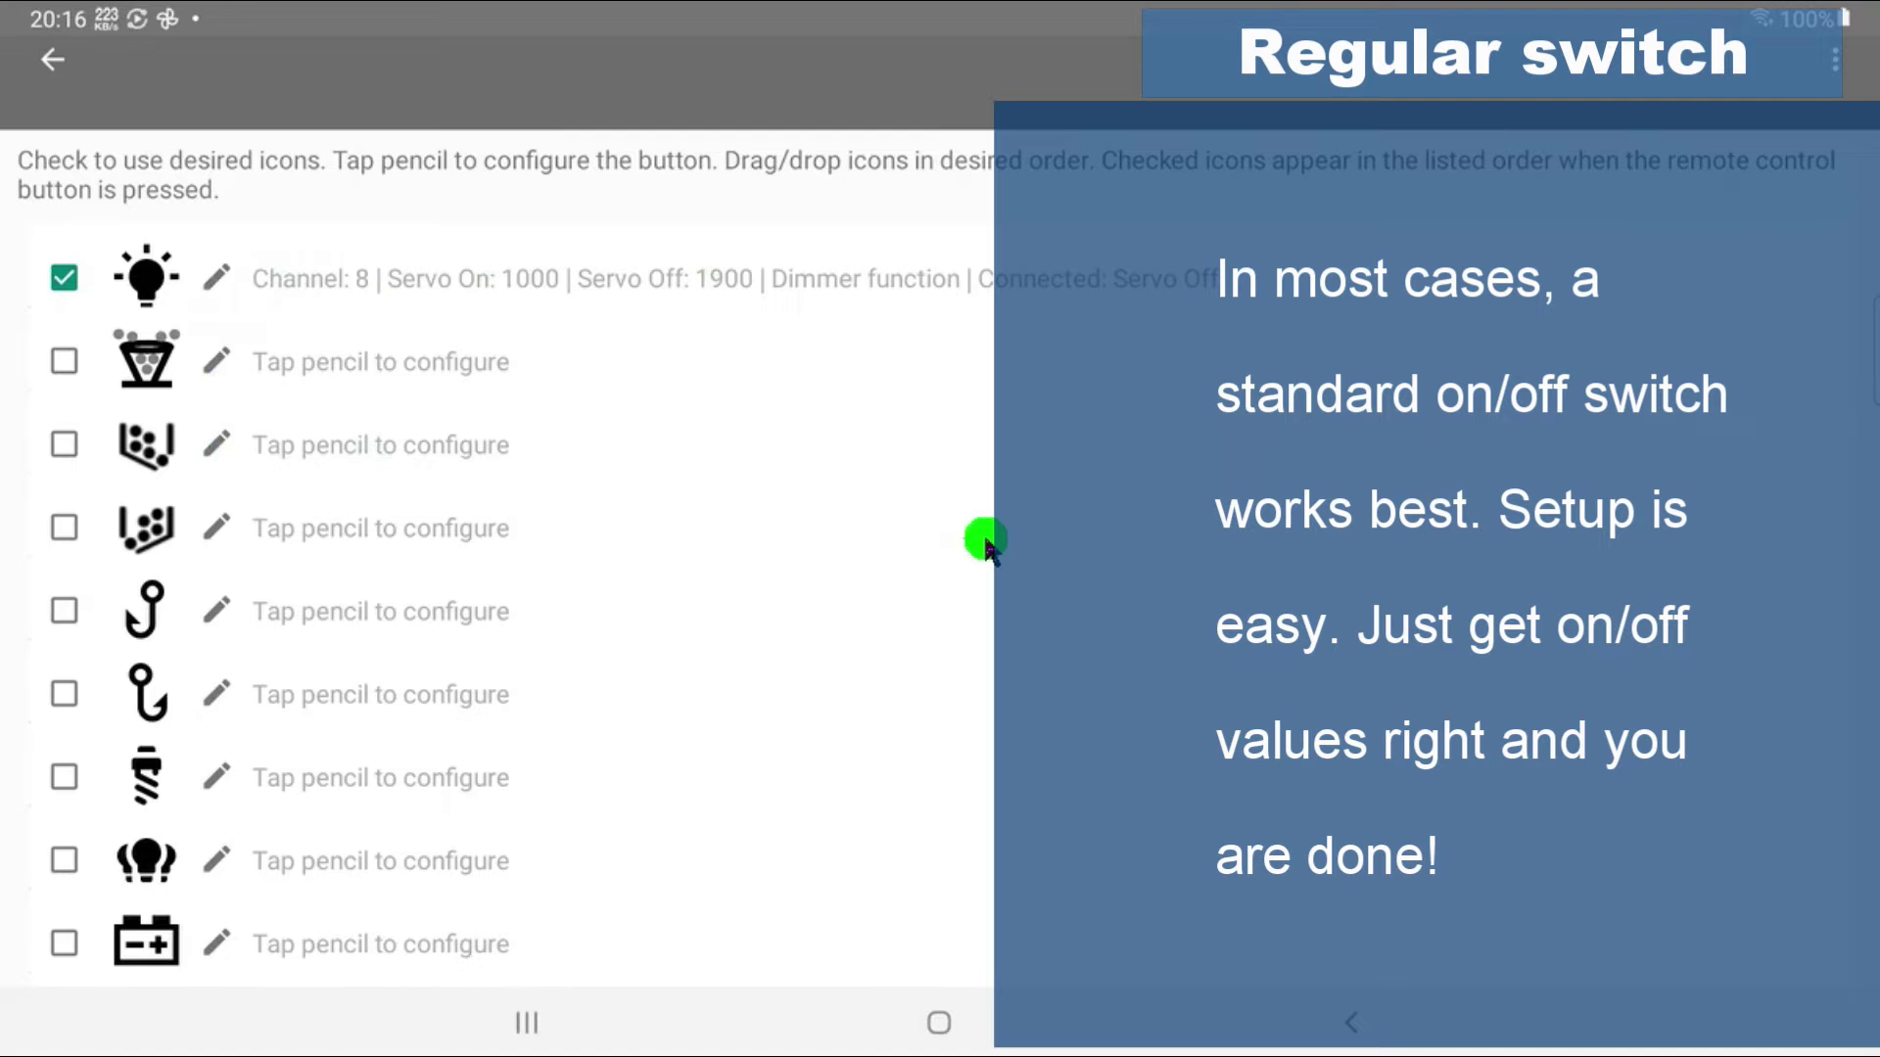
- Configure the first bait tray button as a latching, non-dimming switch on SERVO06, enabled for use and for Goto+, and save it
left_click(216, 444)
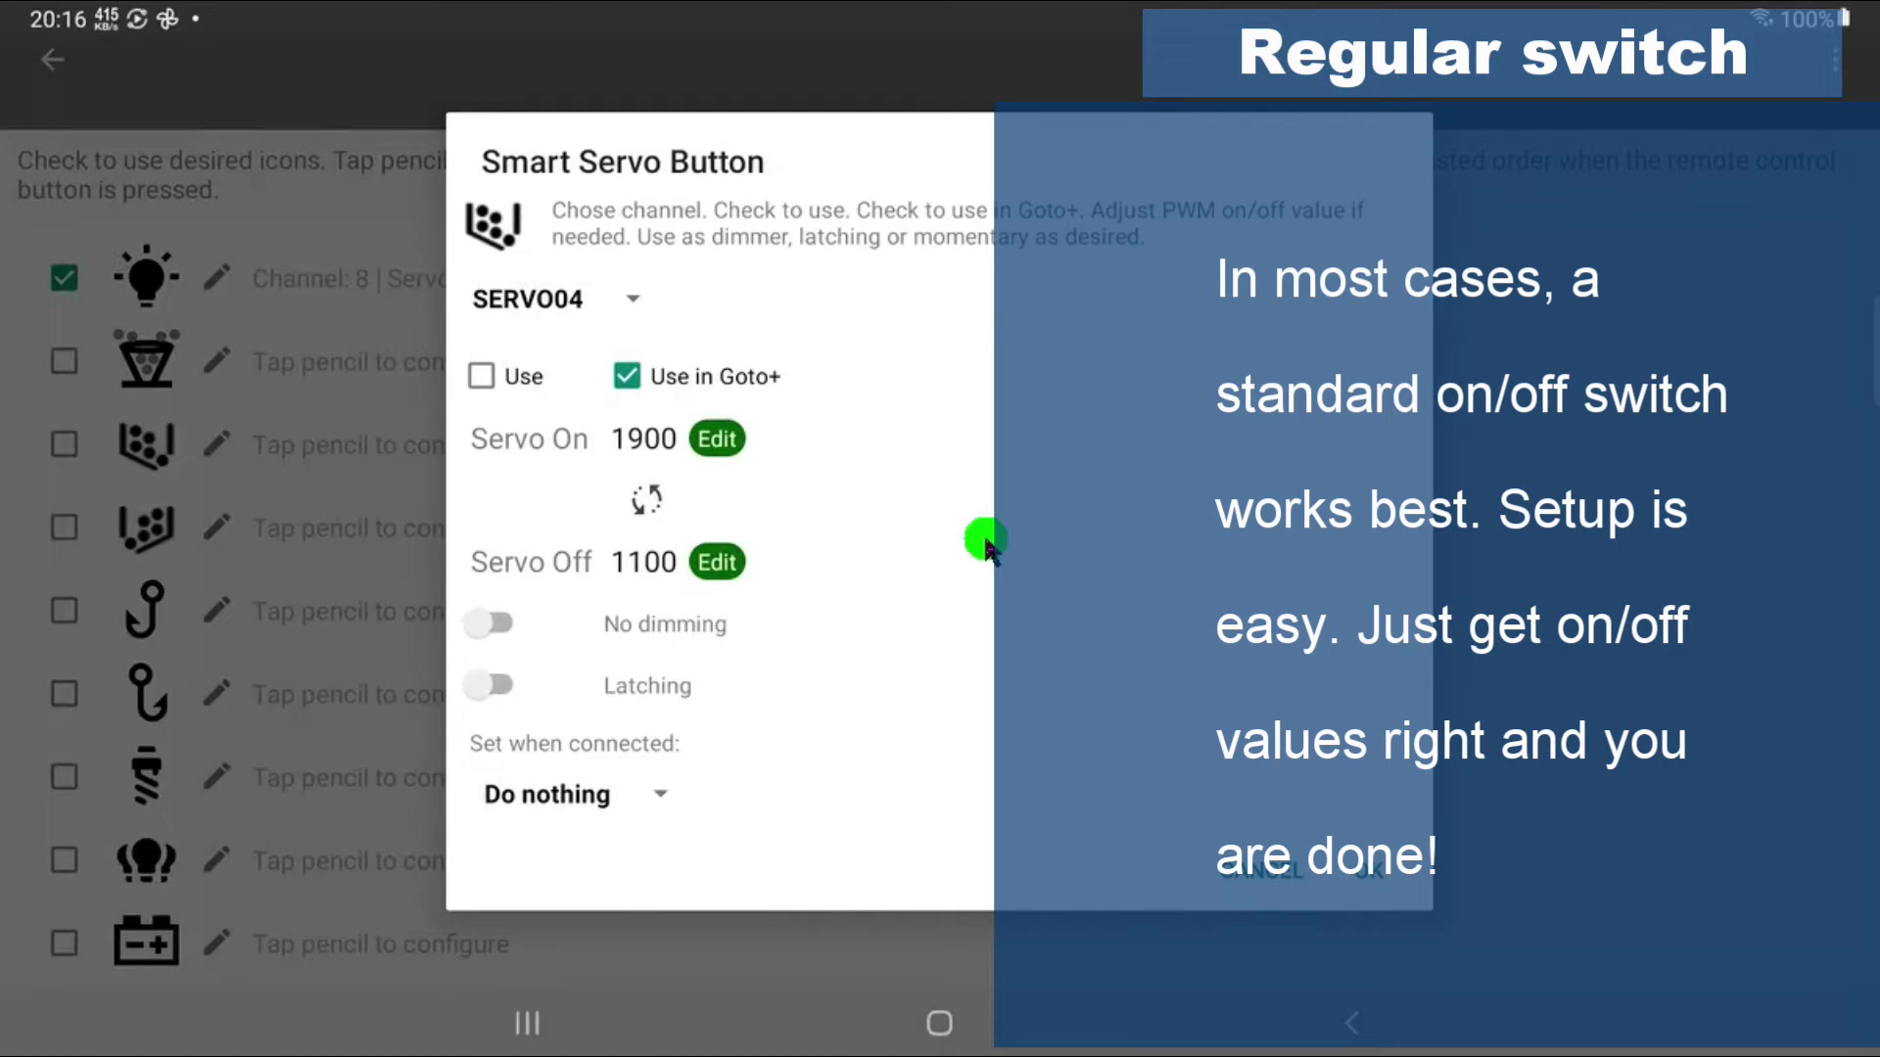
key("space")
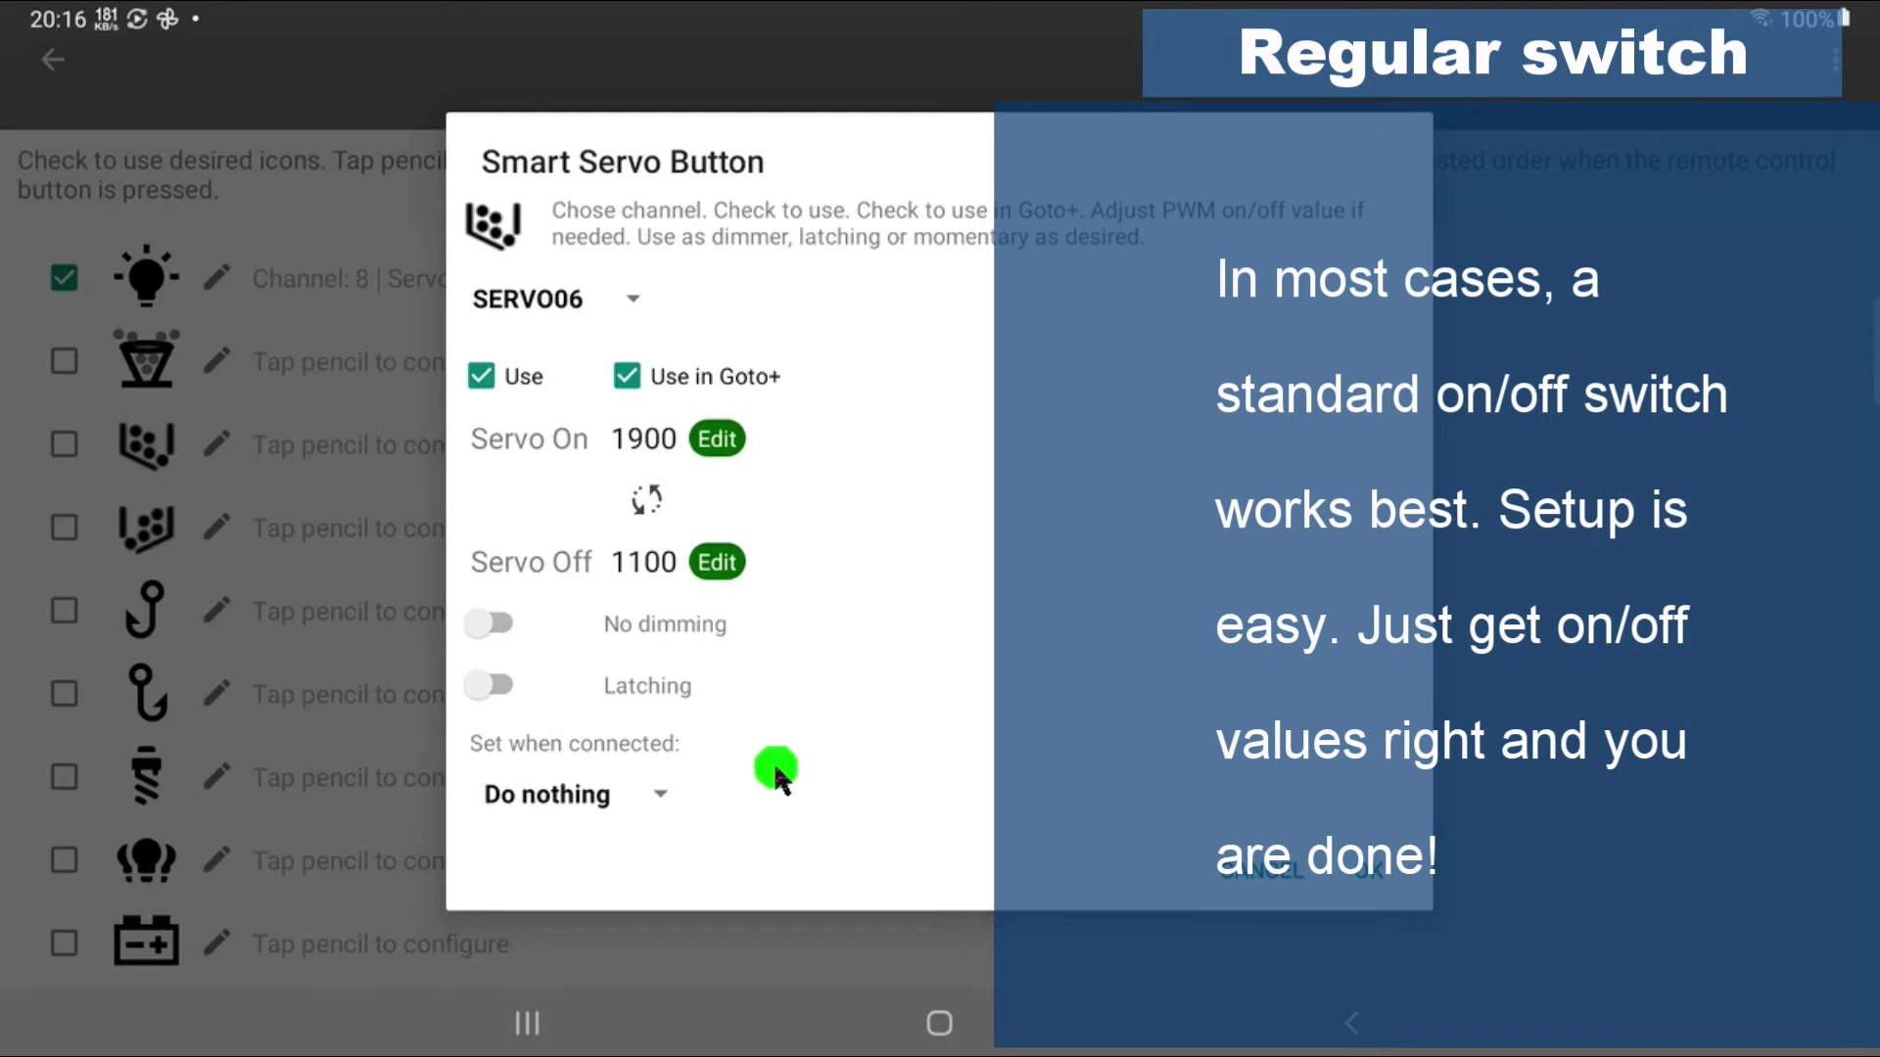
left_click(811, 686)
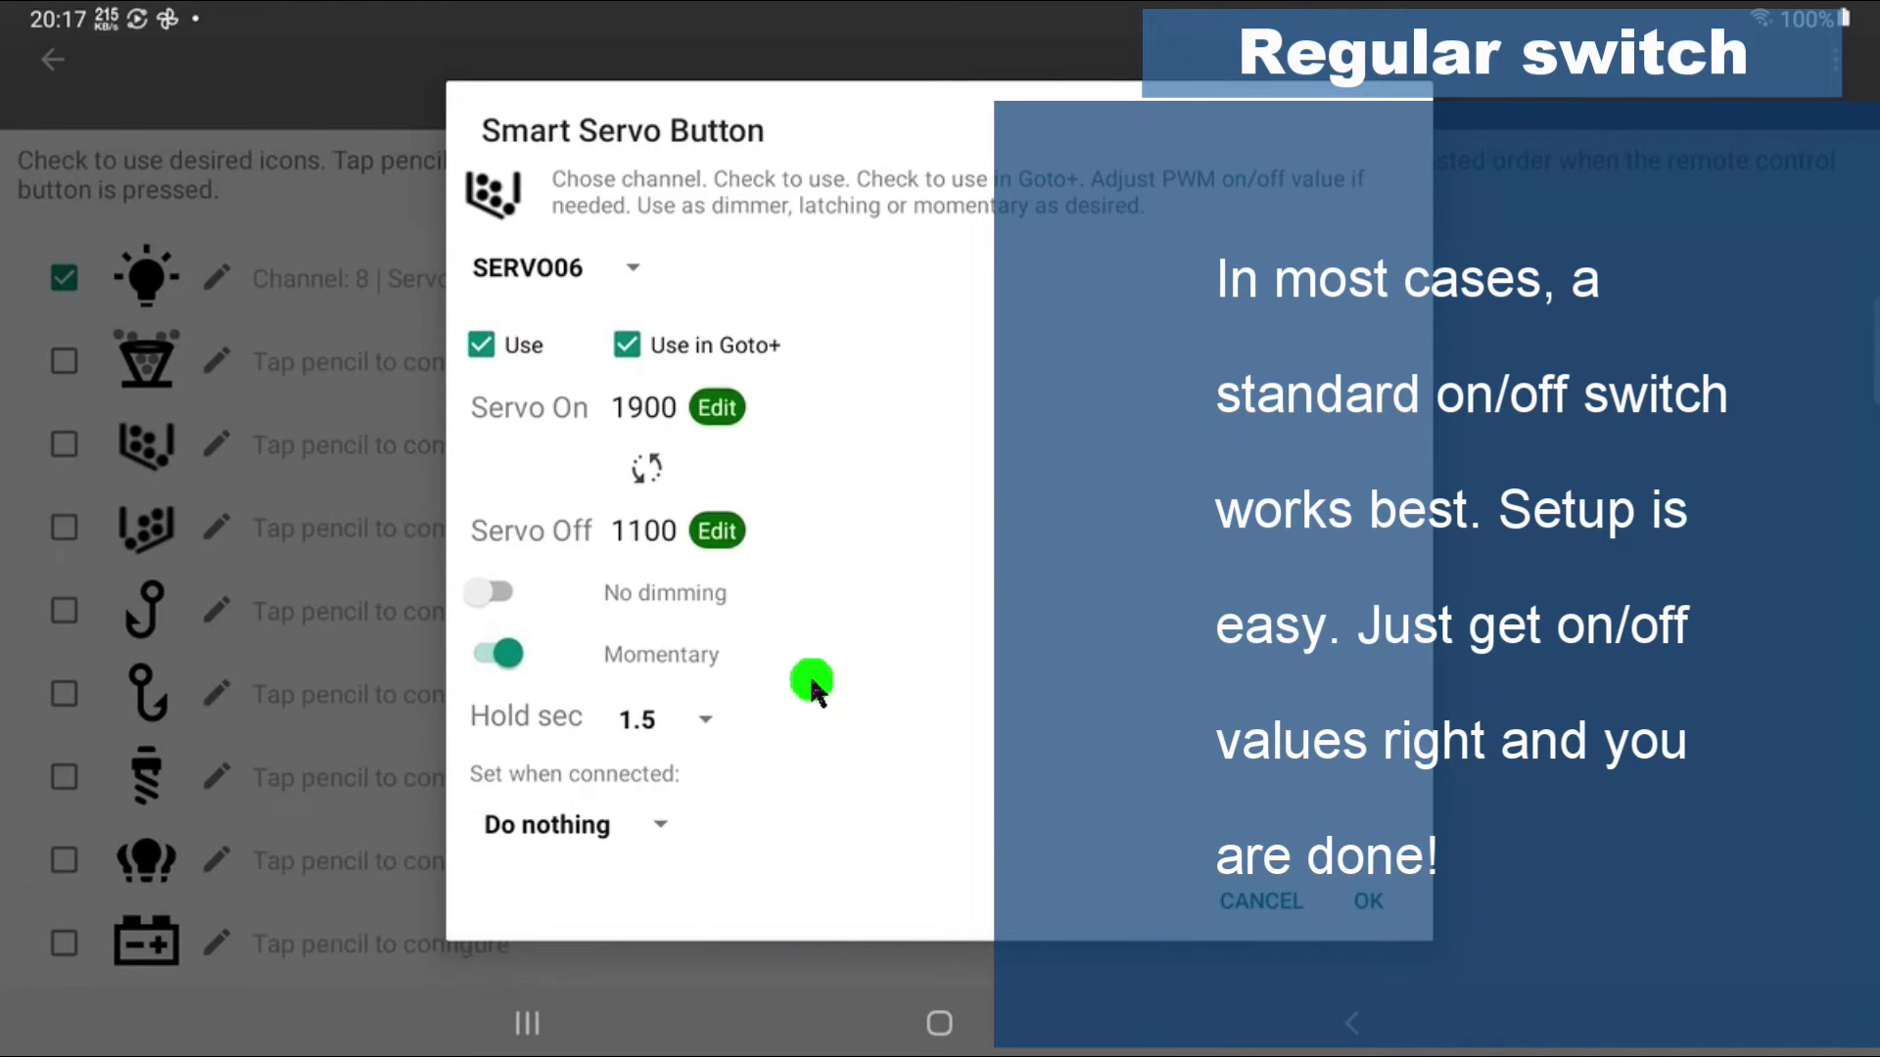
left_click(812, 686)
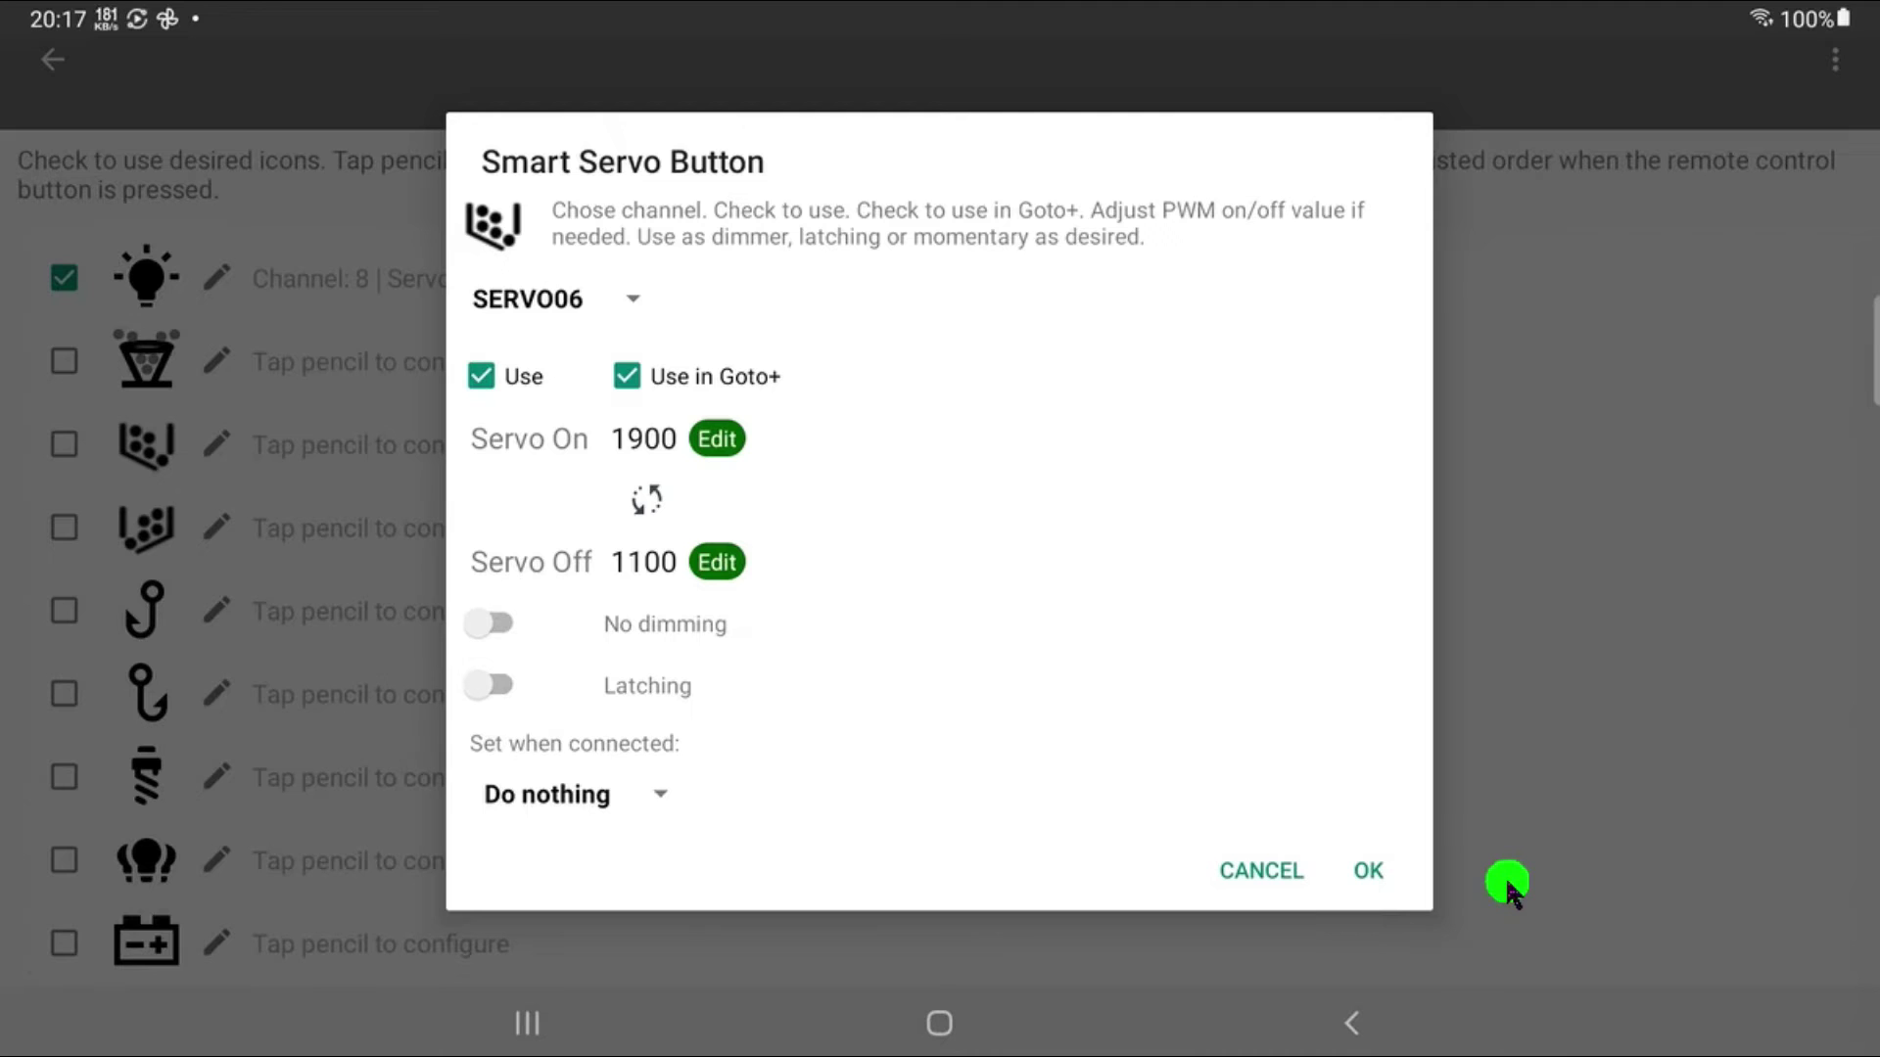
key("Return")
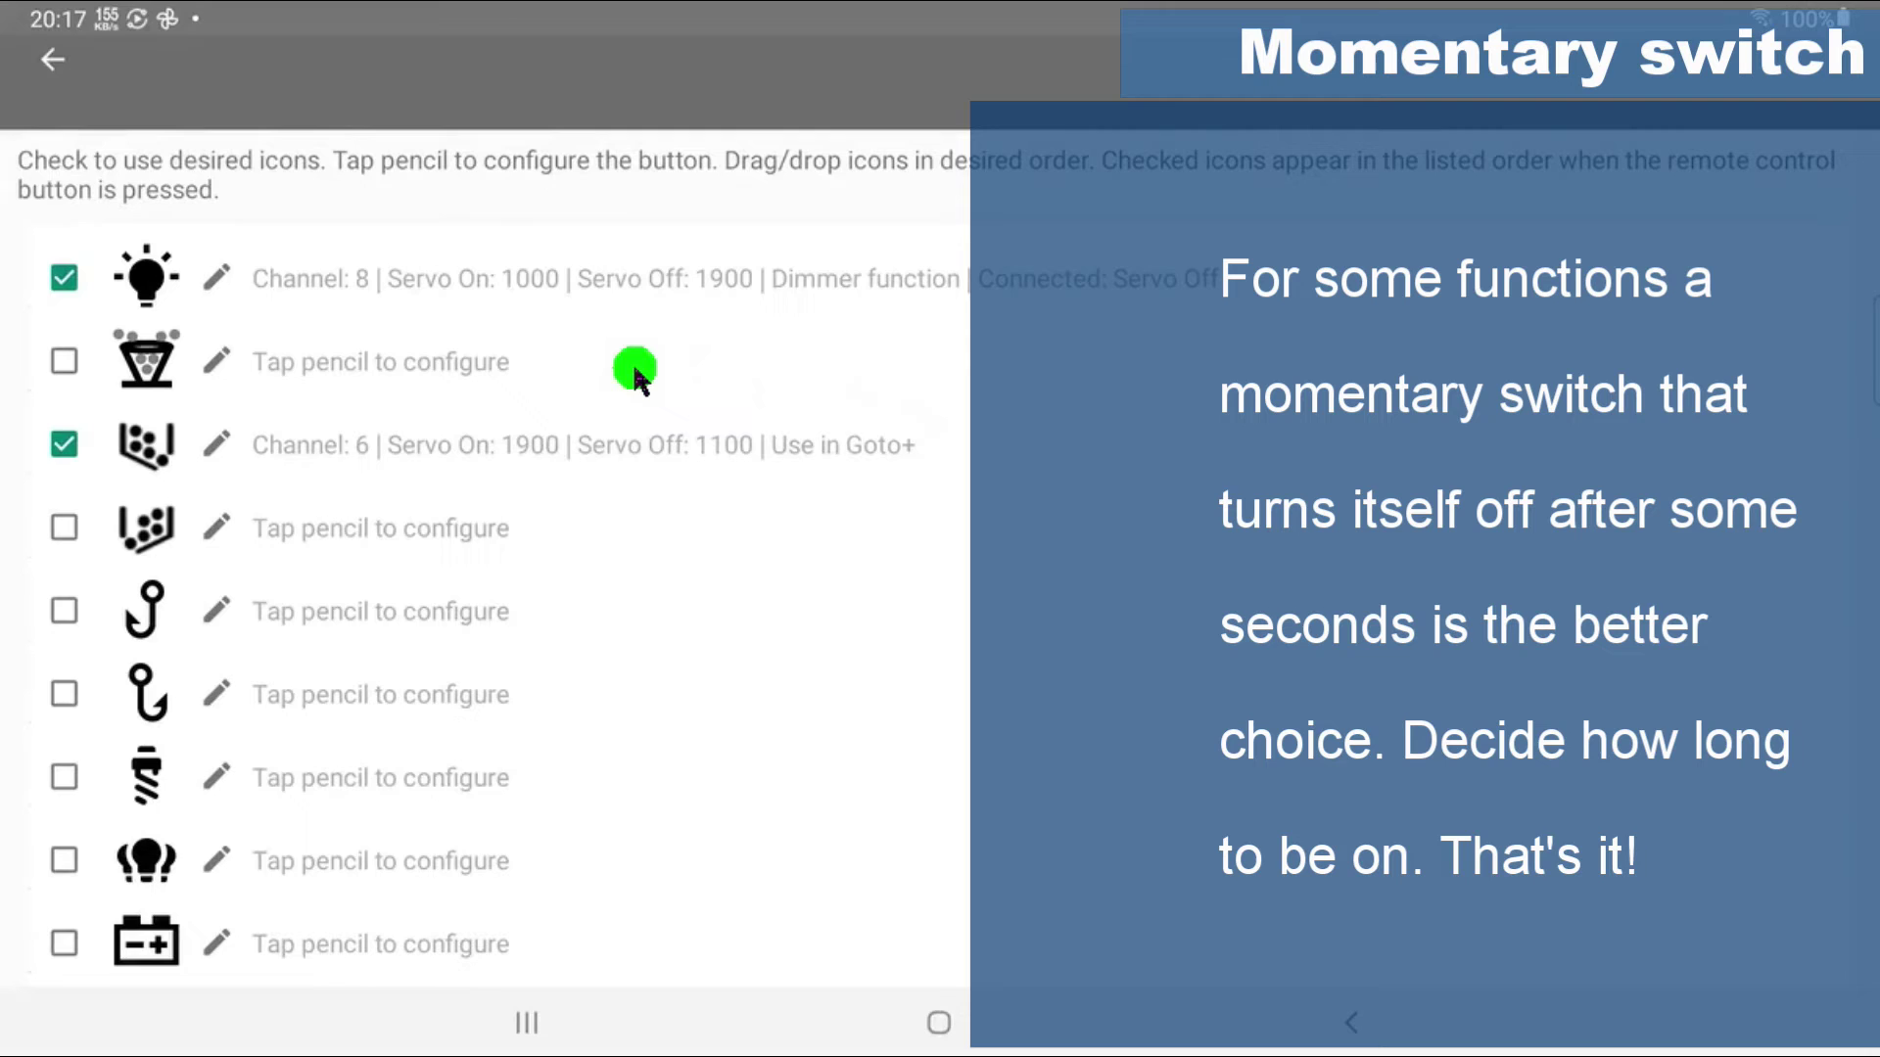
- Assign the bait thrower button to SERVO05, enable Use and Use in Goto+, and make it momentary with Servo On 1100 and Servo Off 1900
left_click(217, 362)
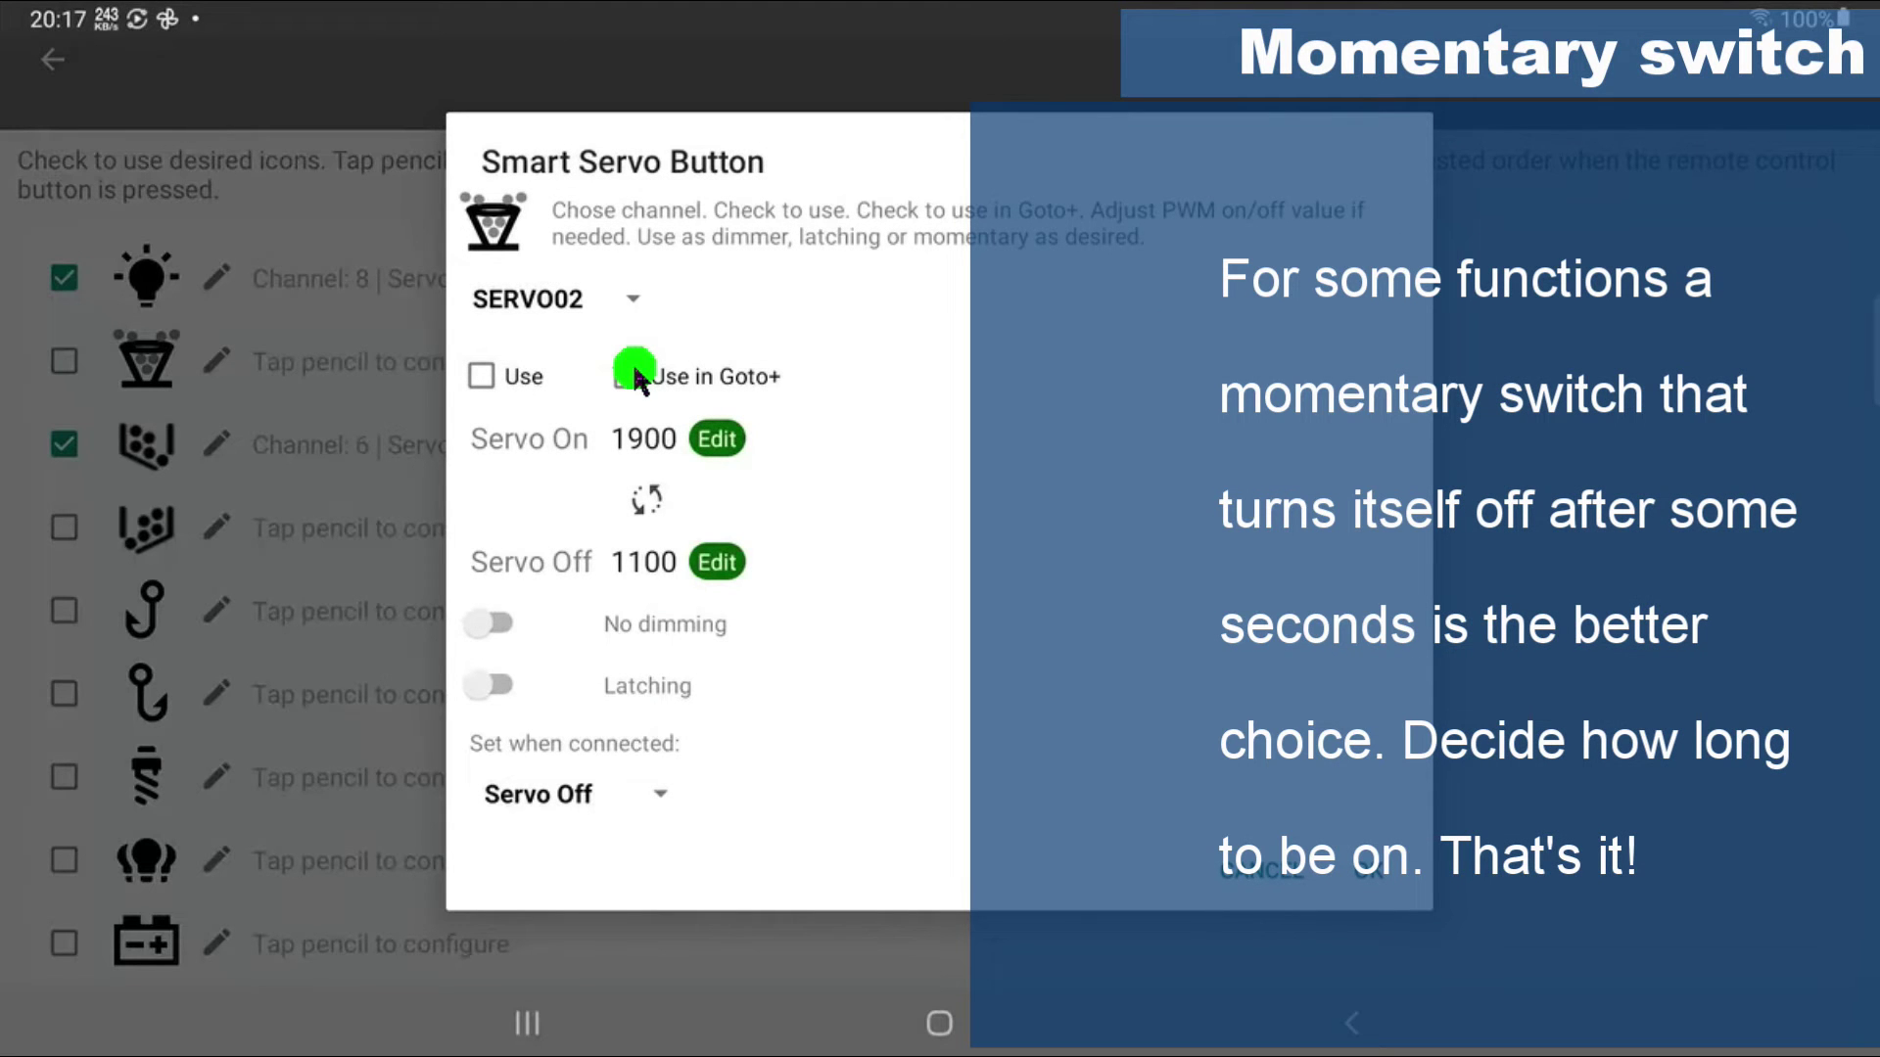
left_click(631, 299)
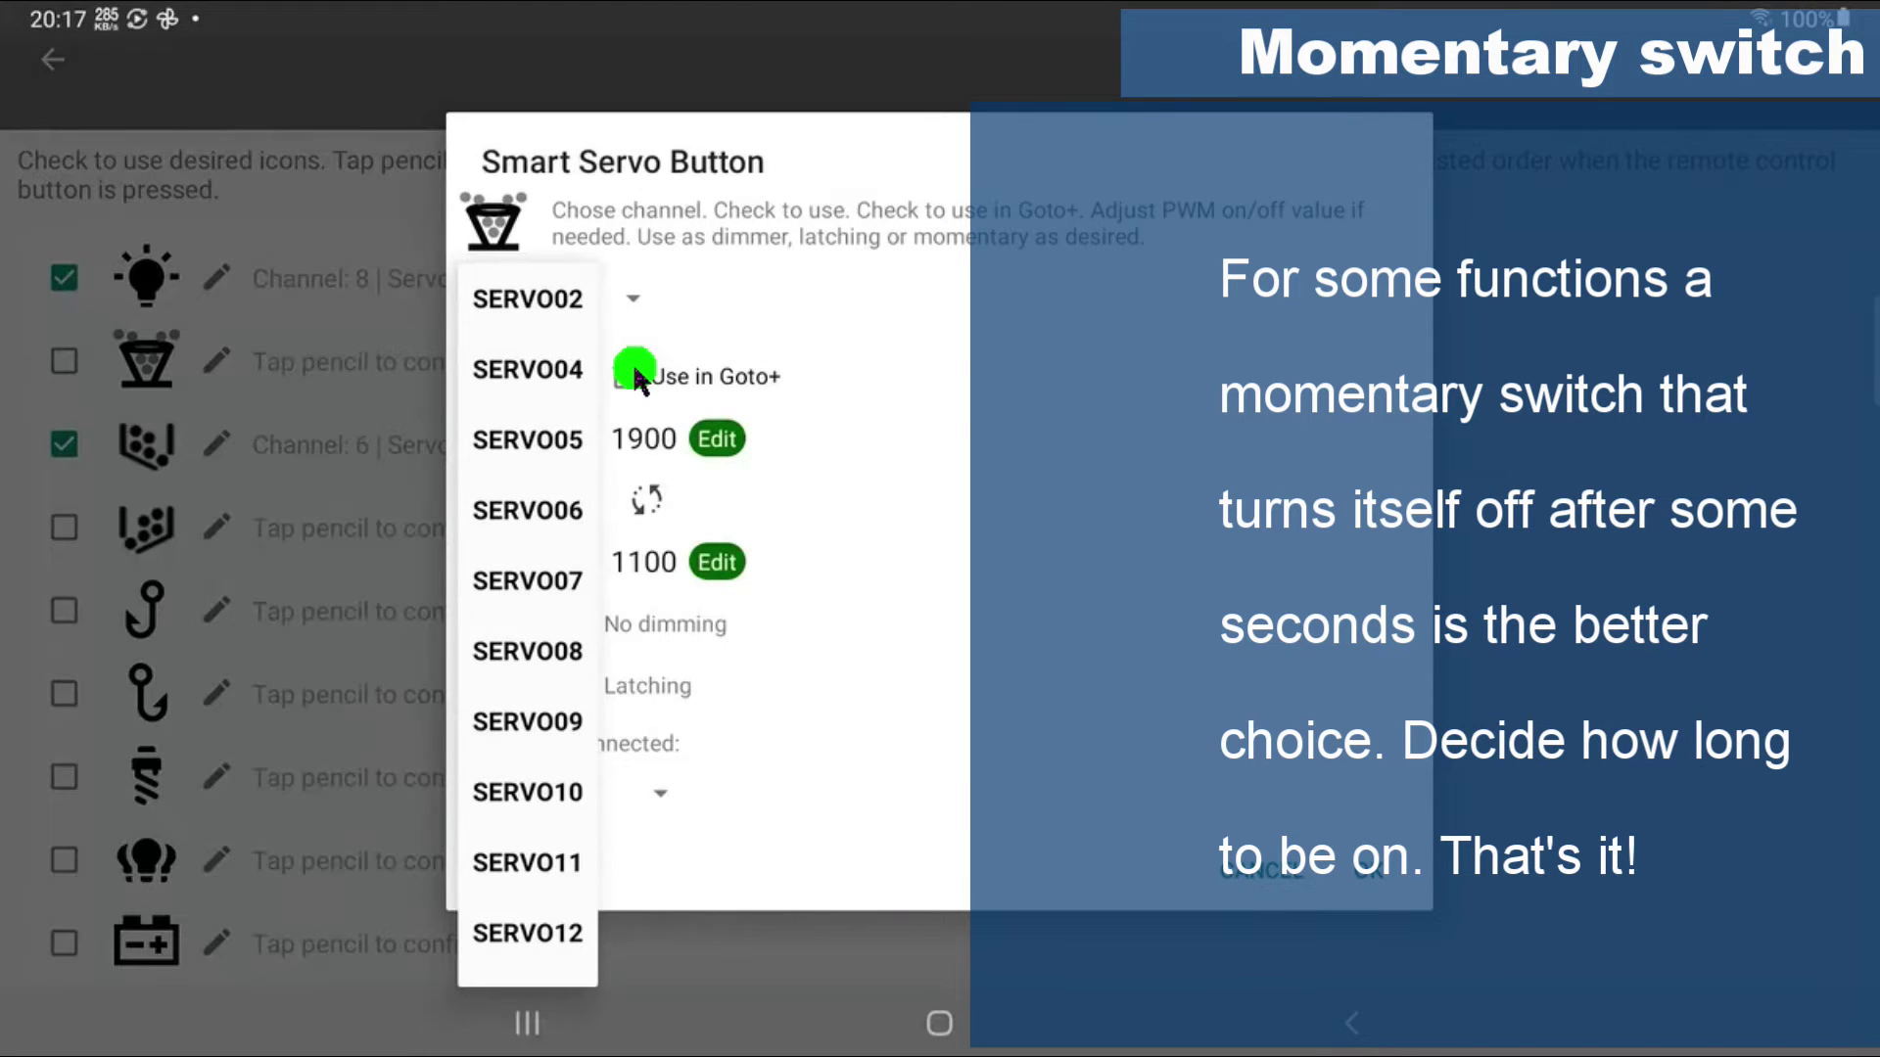
left_click(527, 440)
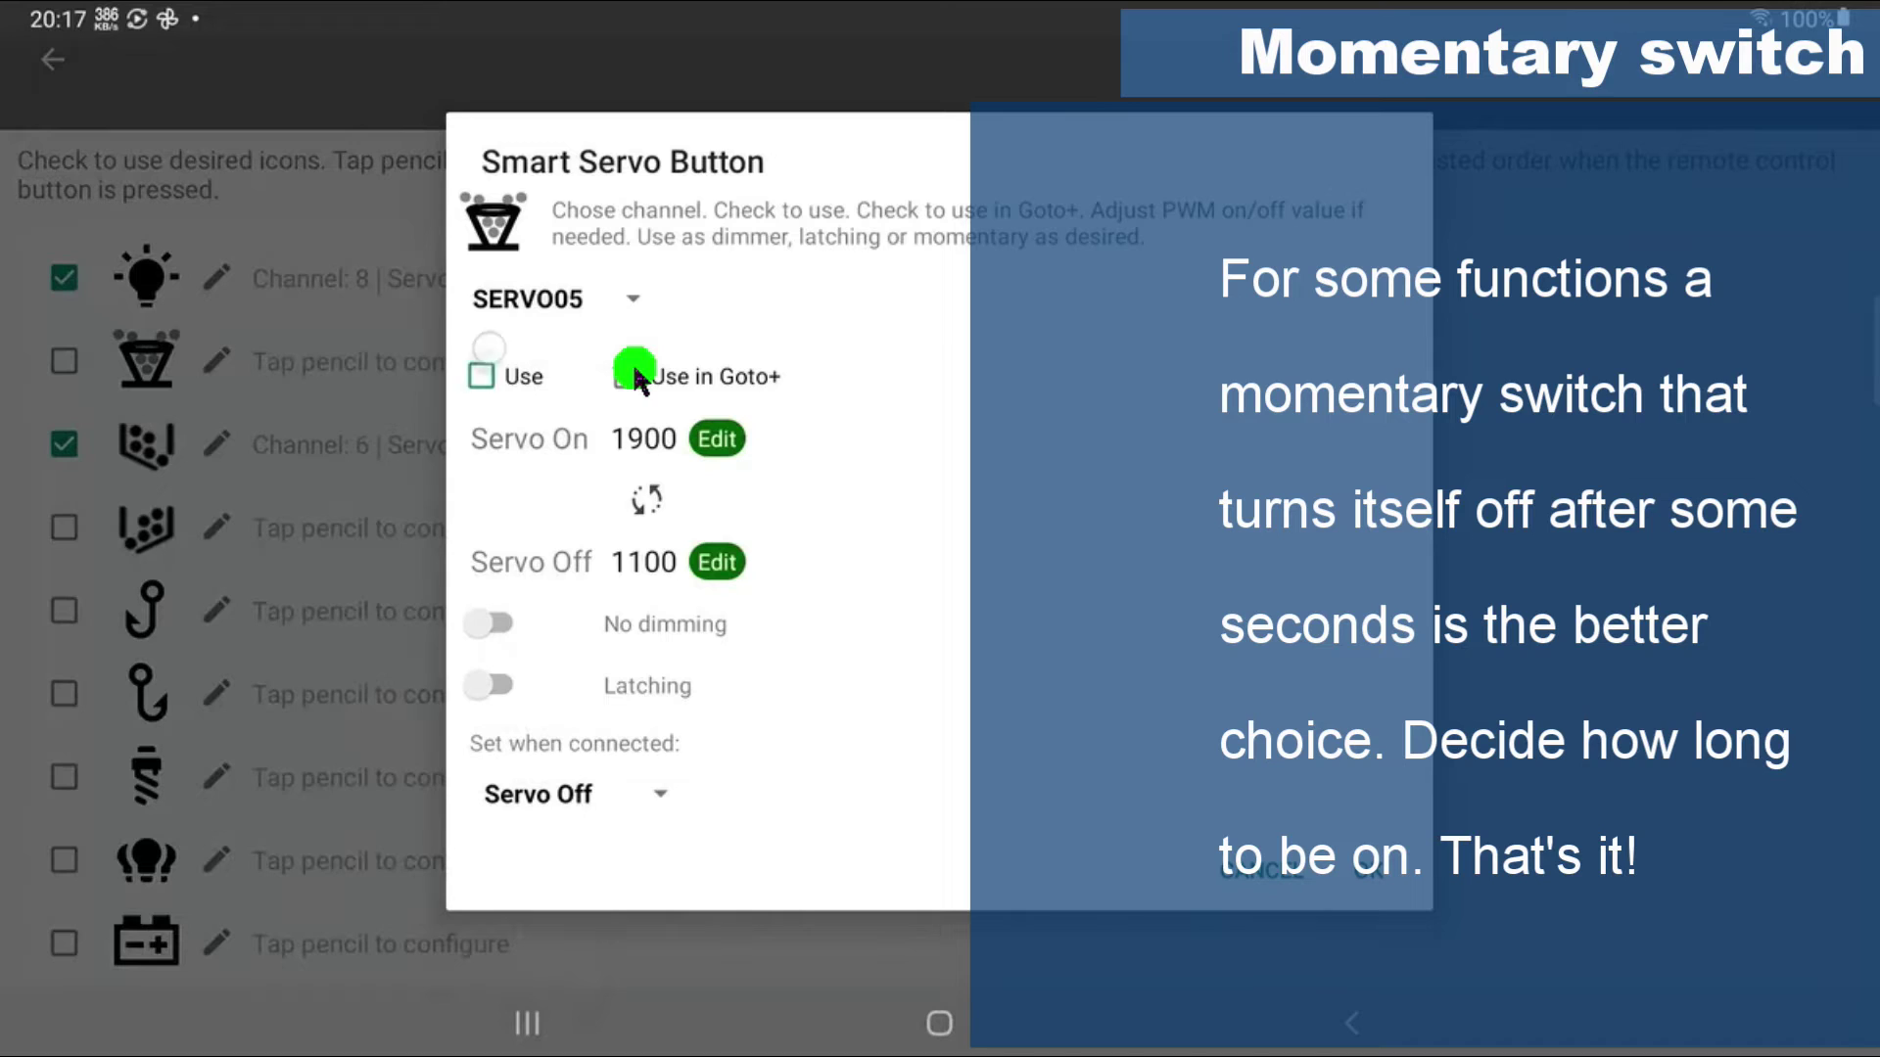
left_click(481, 375)
left_click(627, 376)
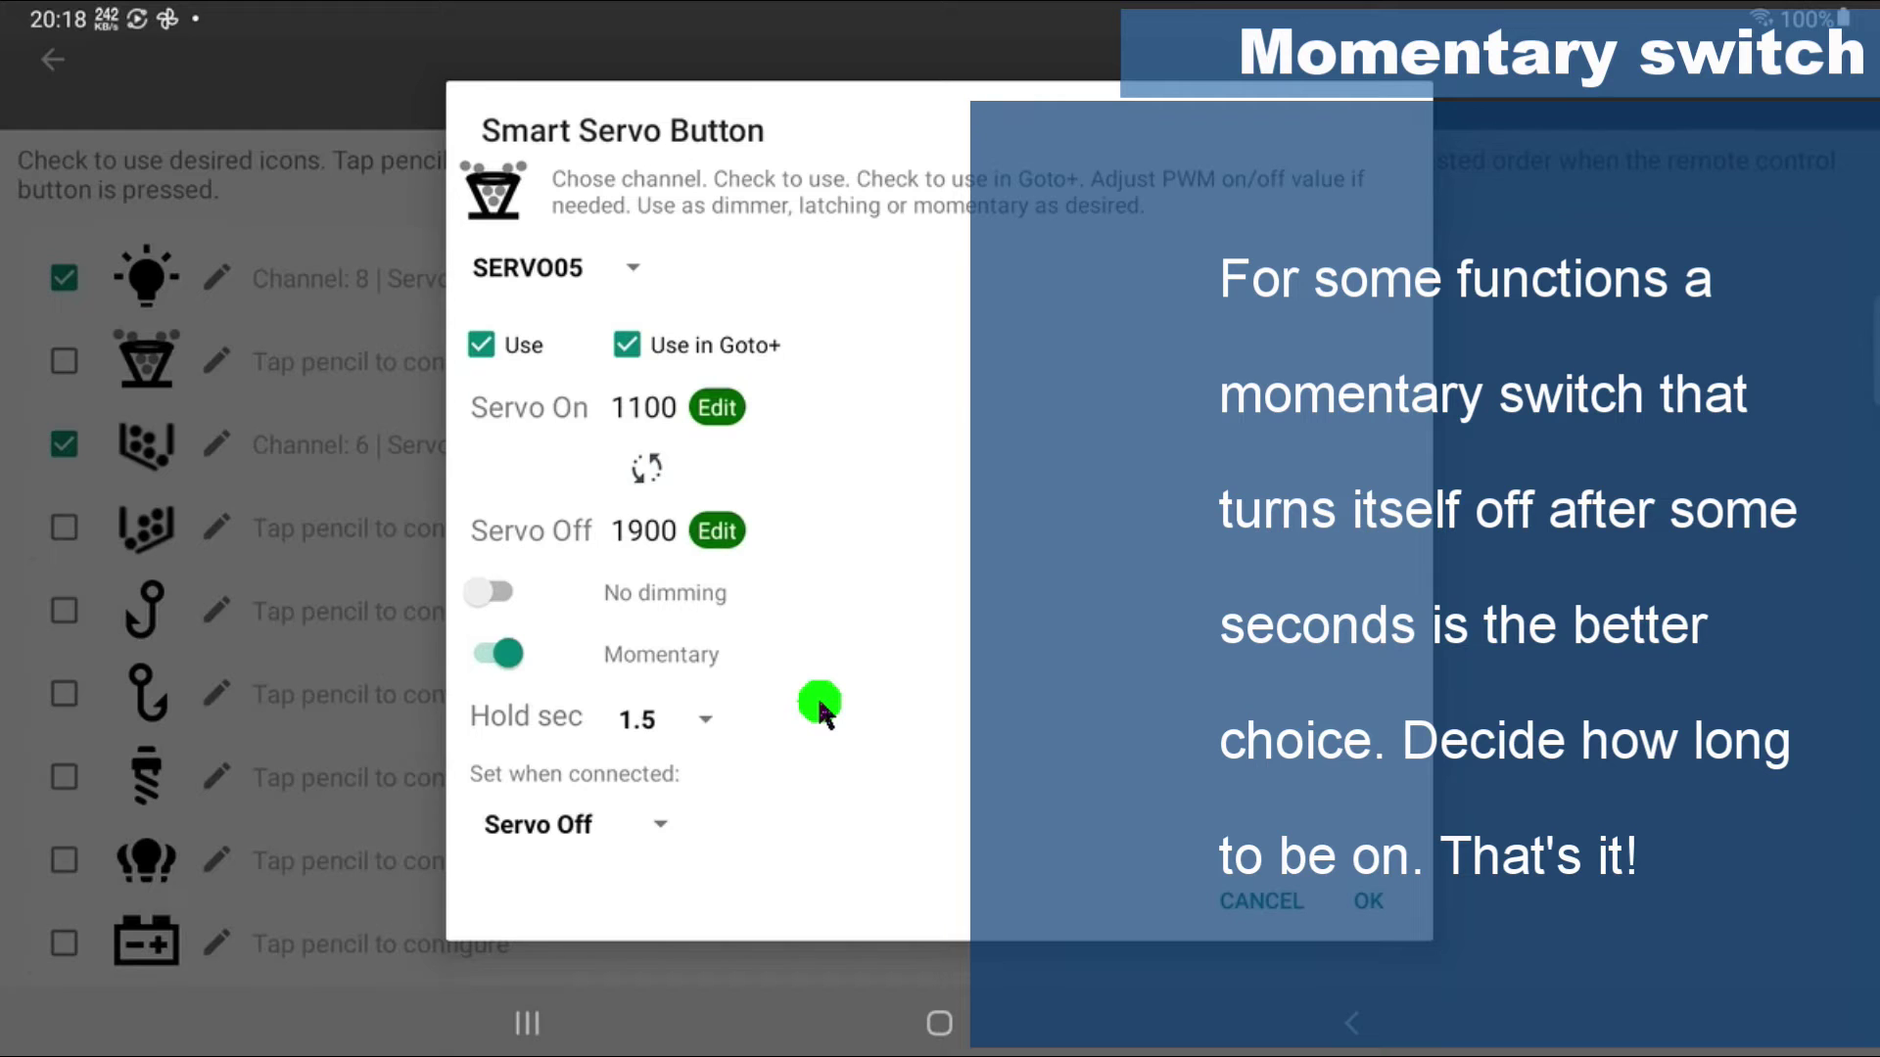
- Set the bait thrower's hold time to 3.0 seconds, choose Servo Off when connected, and save the button
left_click(705, 718)
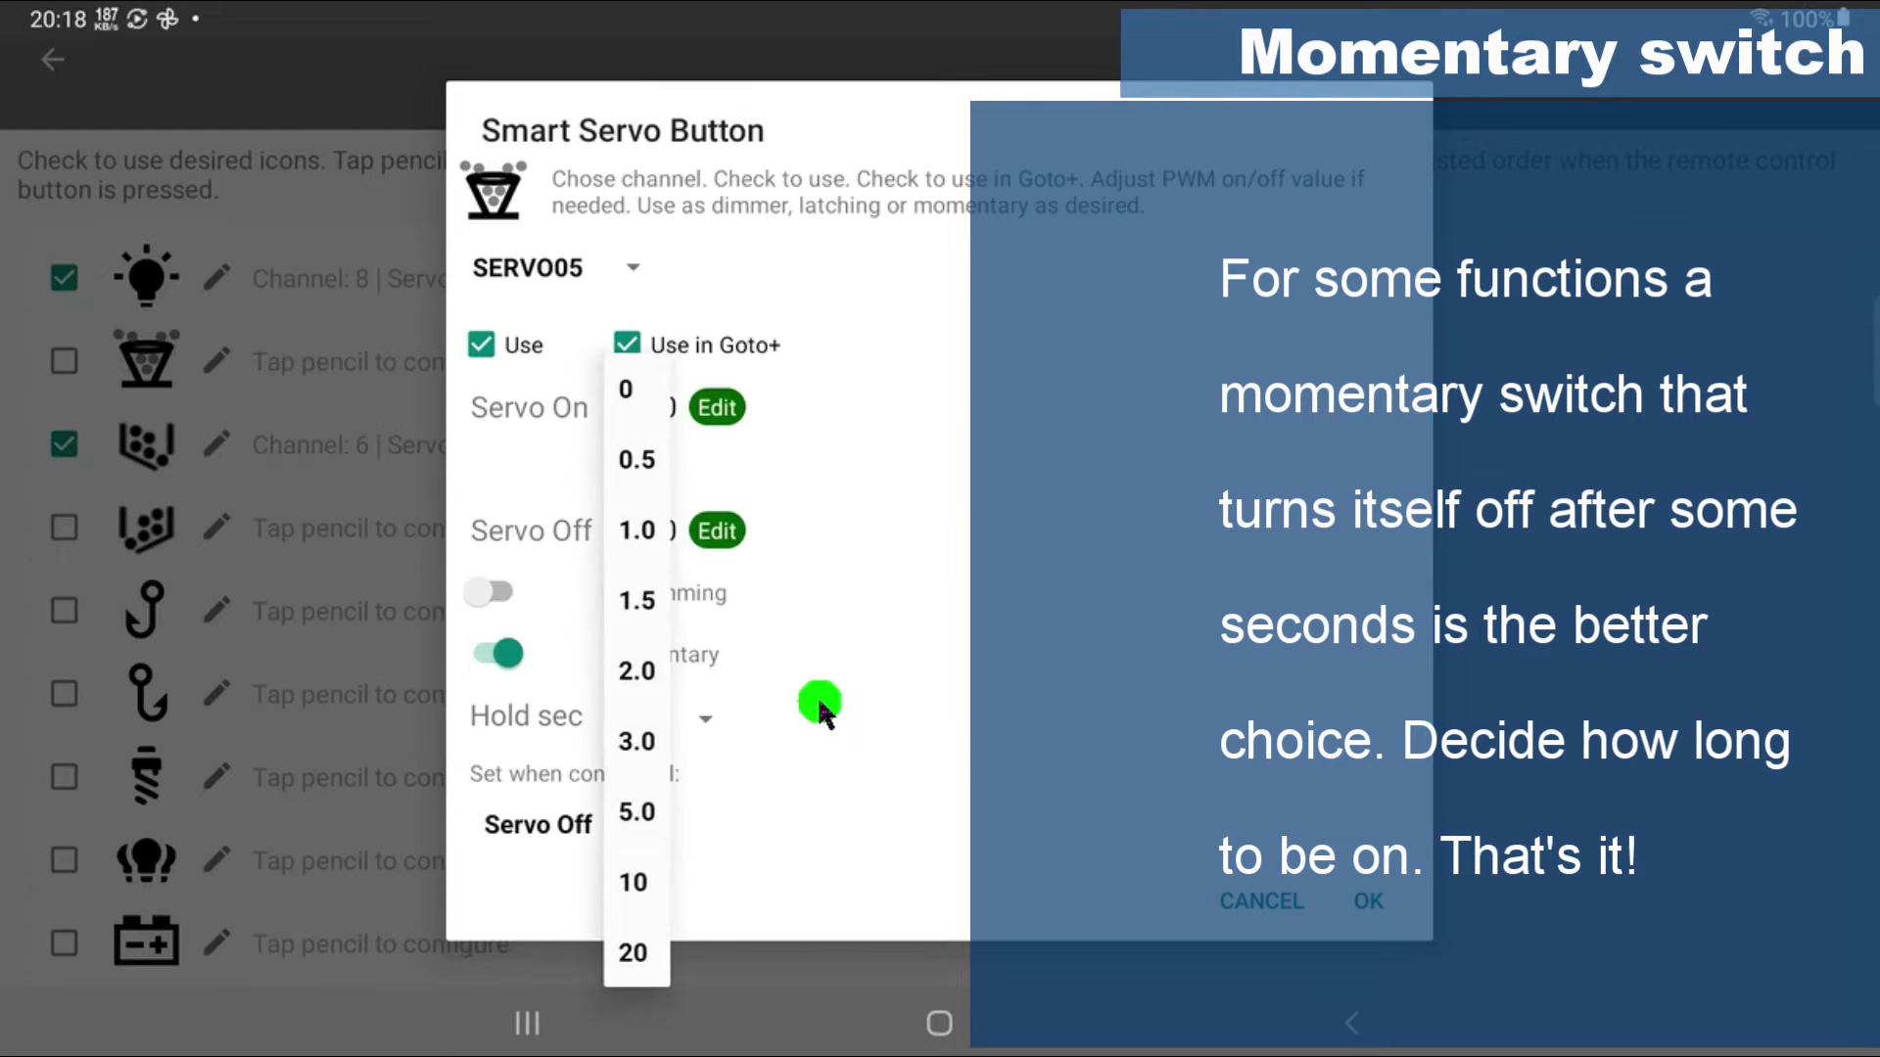
left_click(819, 713)
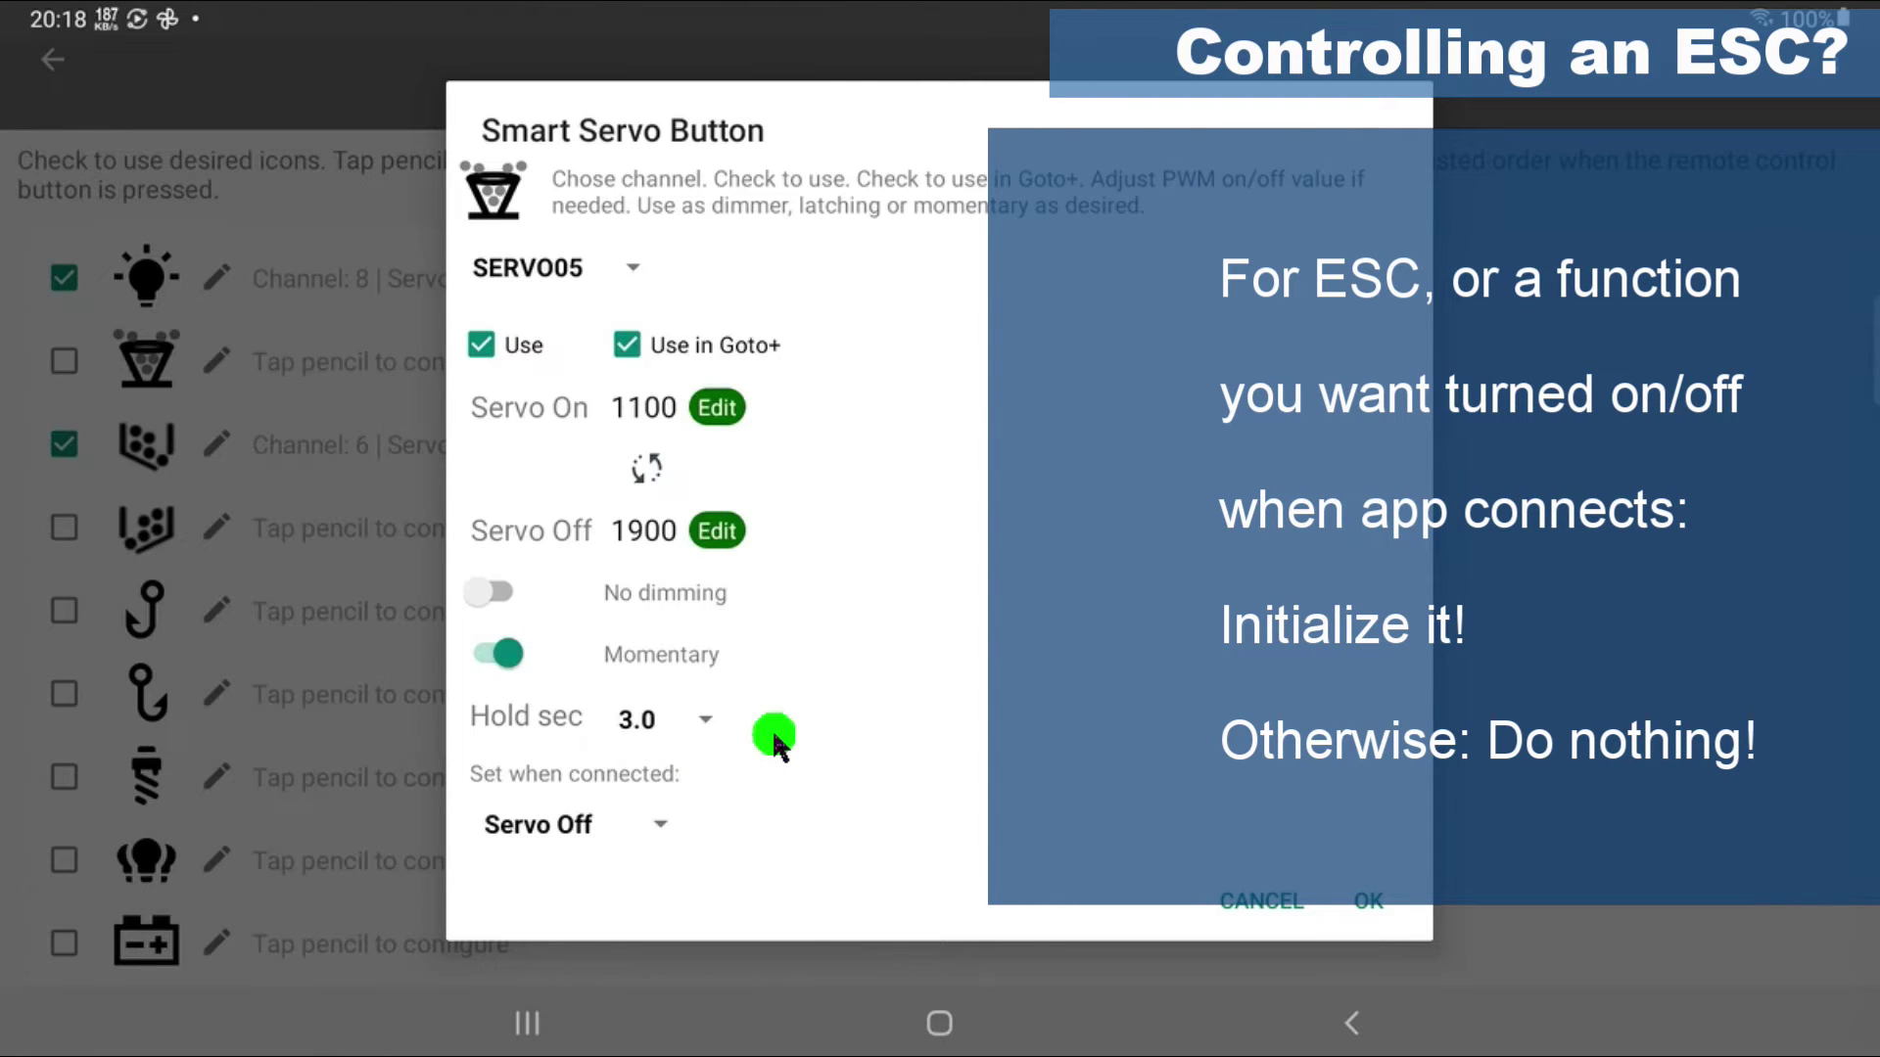
left_click(769, 825)
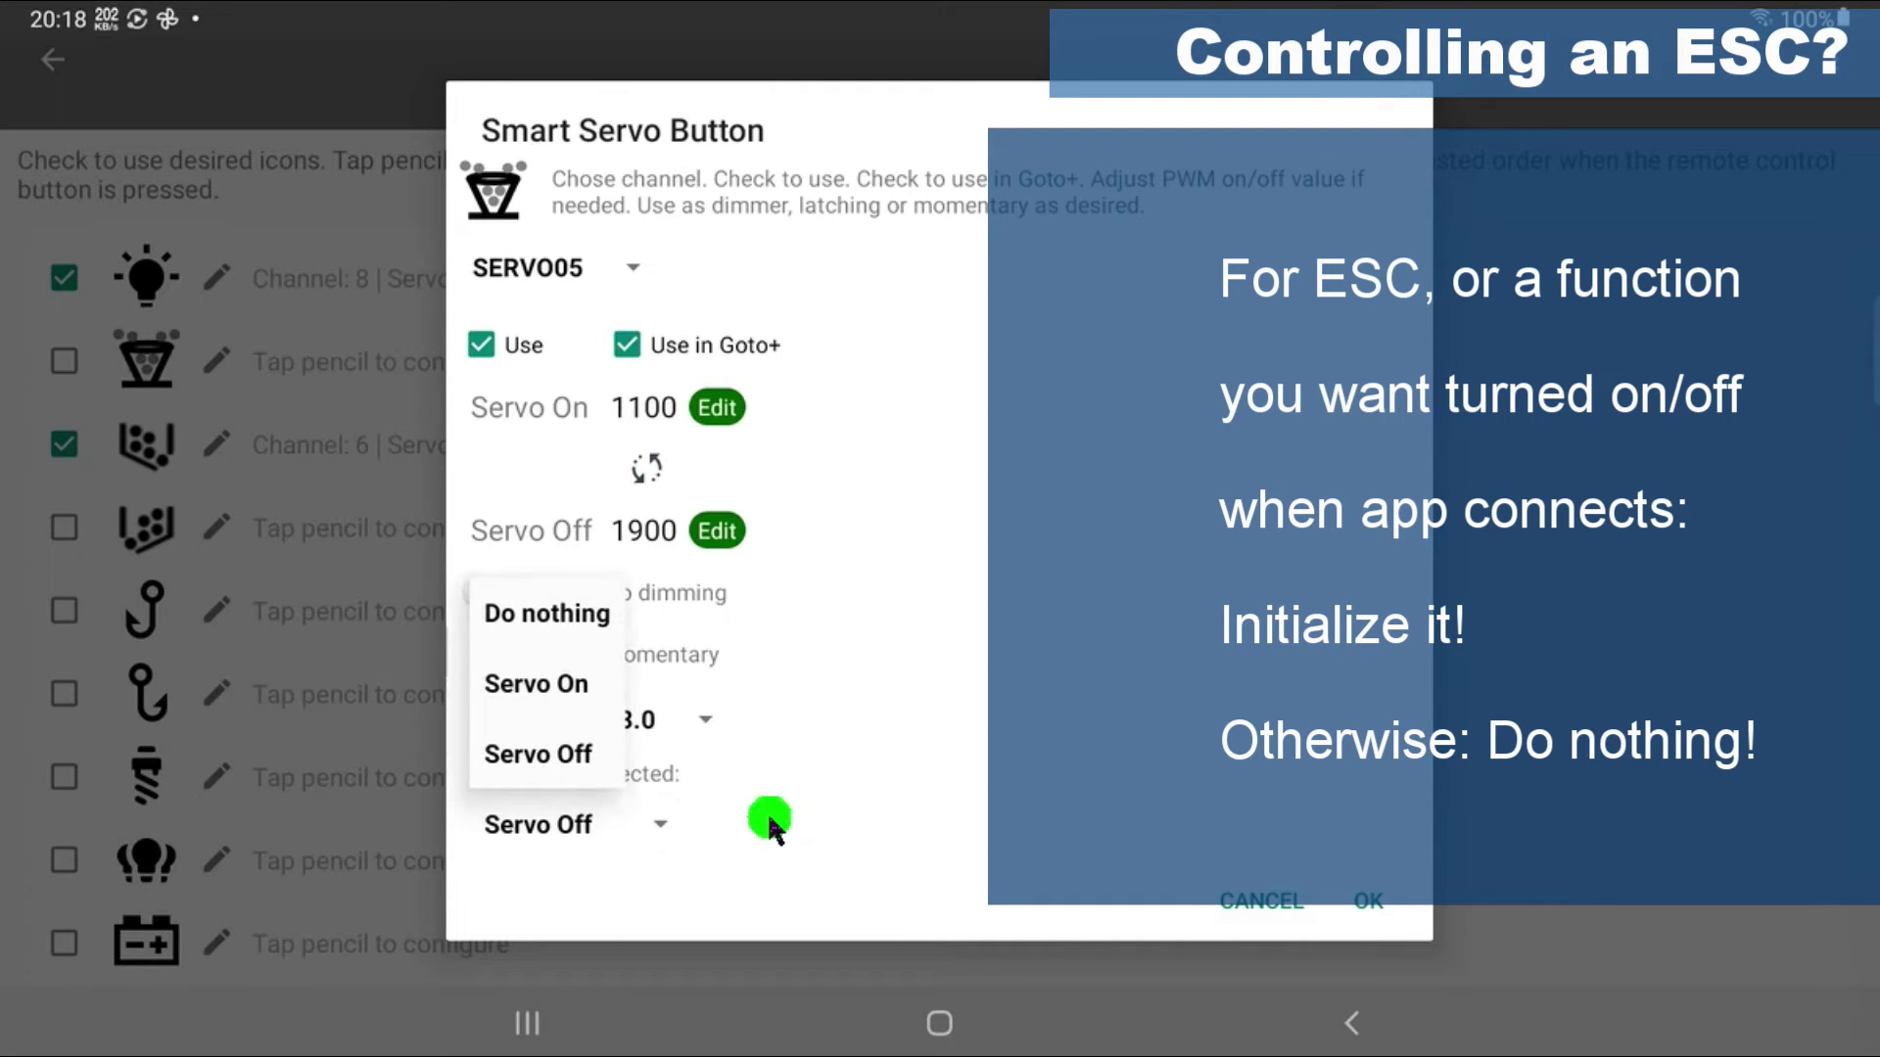
key("Return")
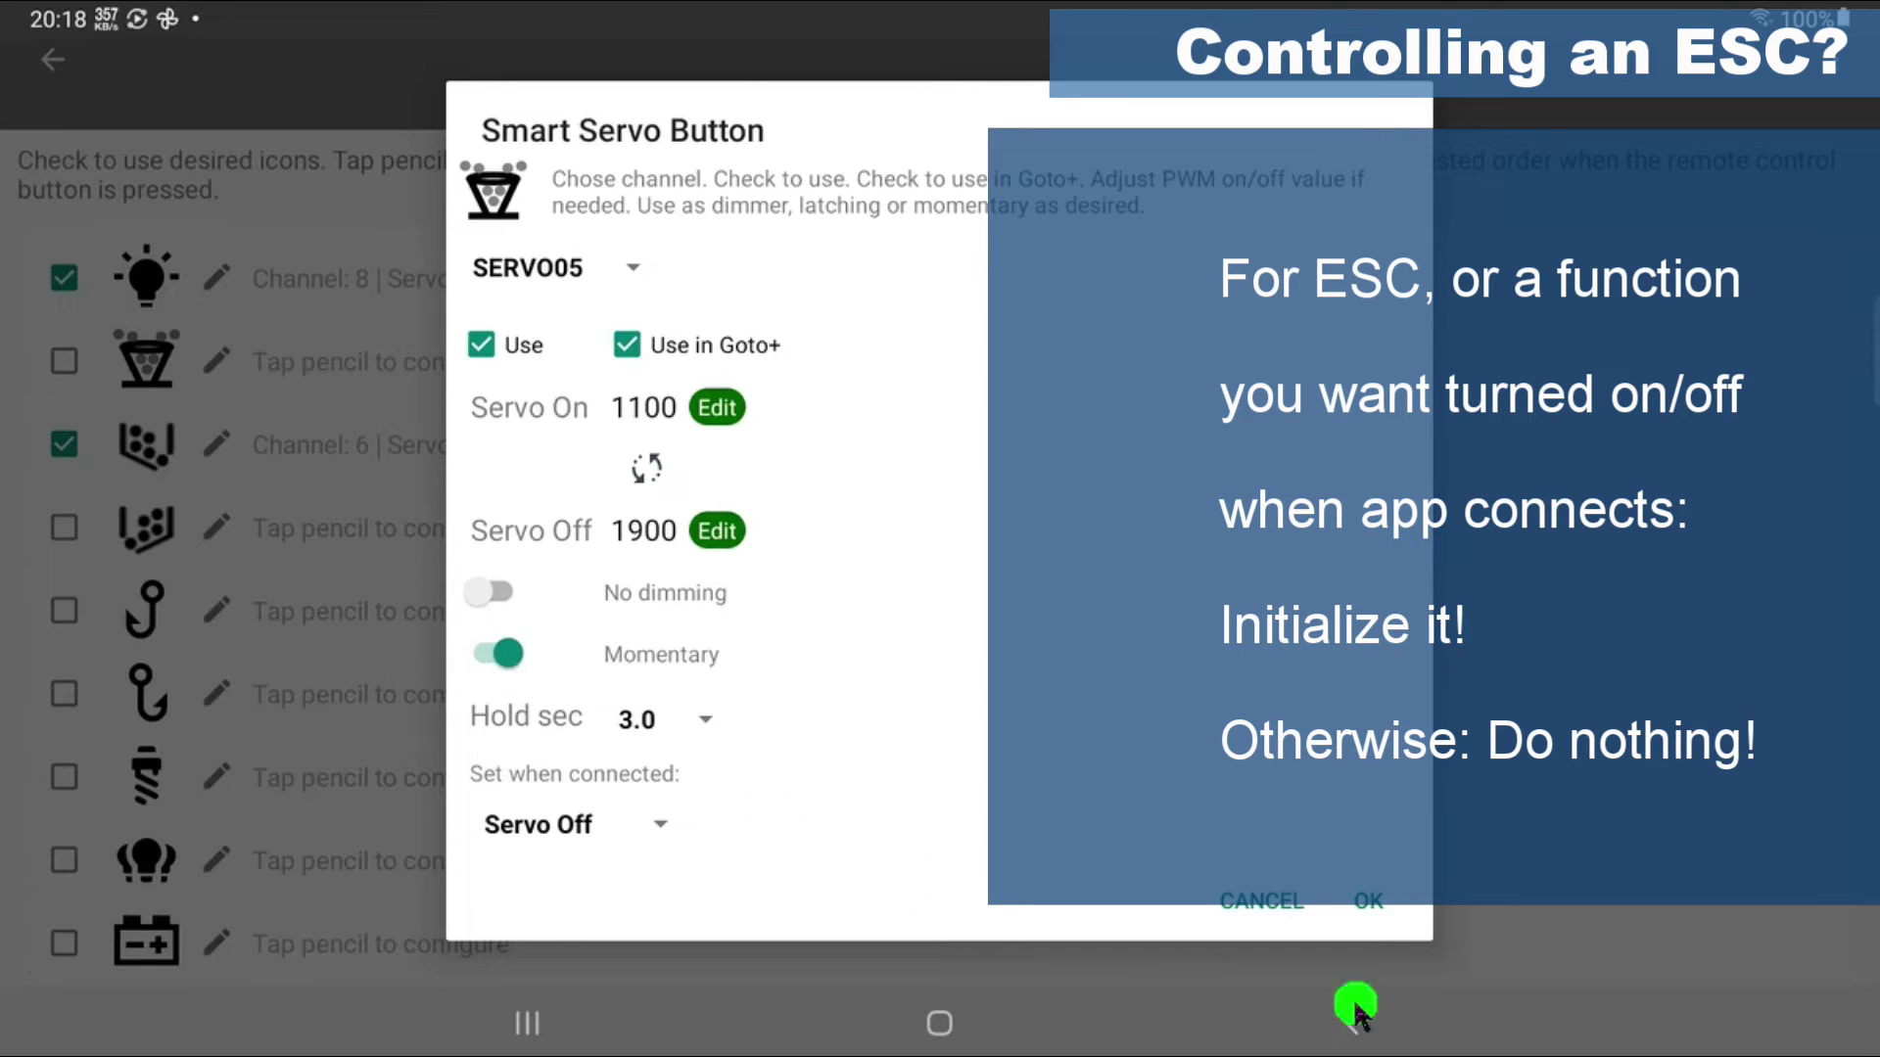
left_click(1472, 945)
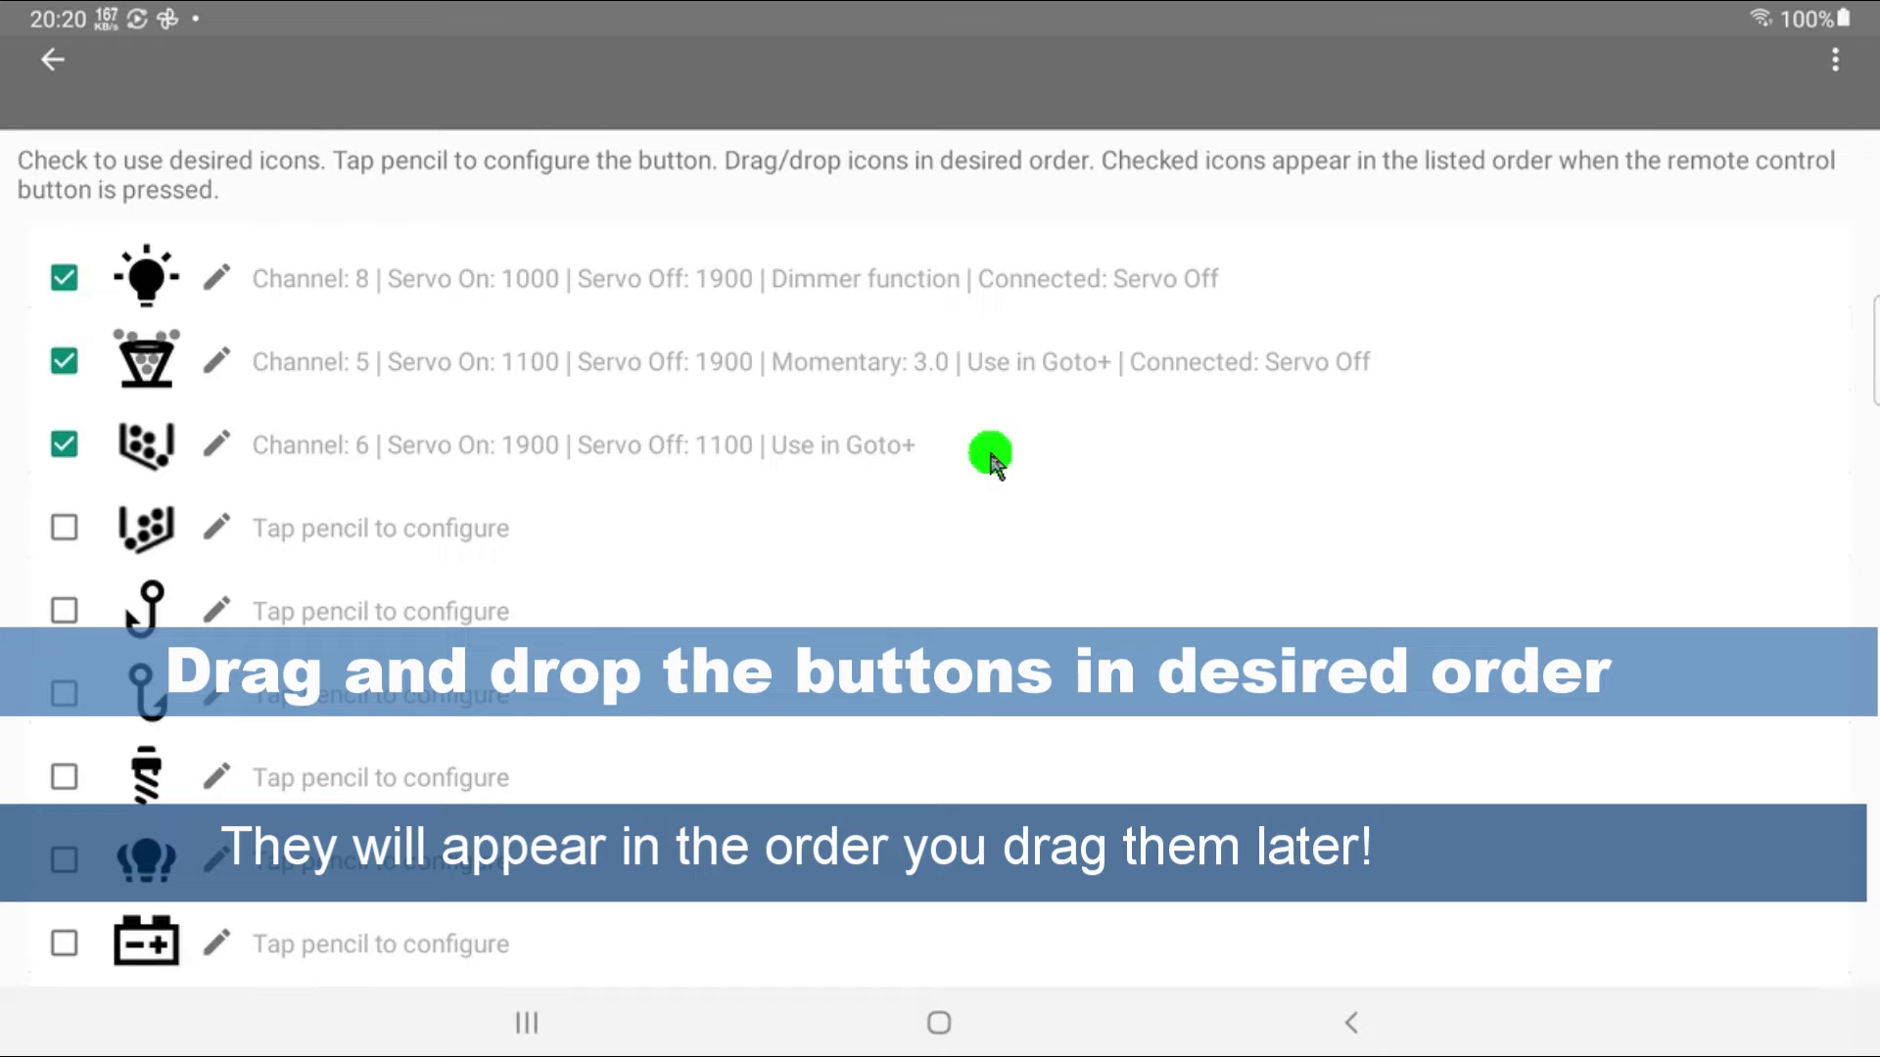
- Reorder the enabled servo buttons as bait tray, bait thrower, light, and return to the map
left_click_drag(361, 432, 360, 252)
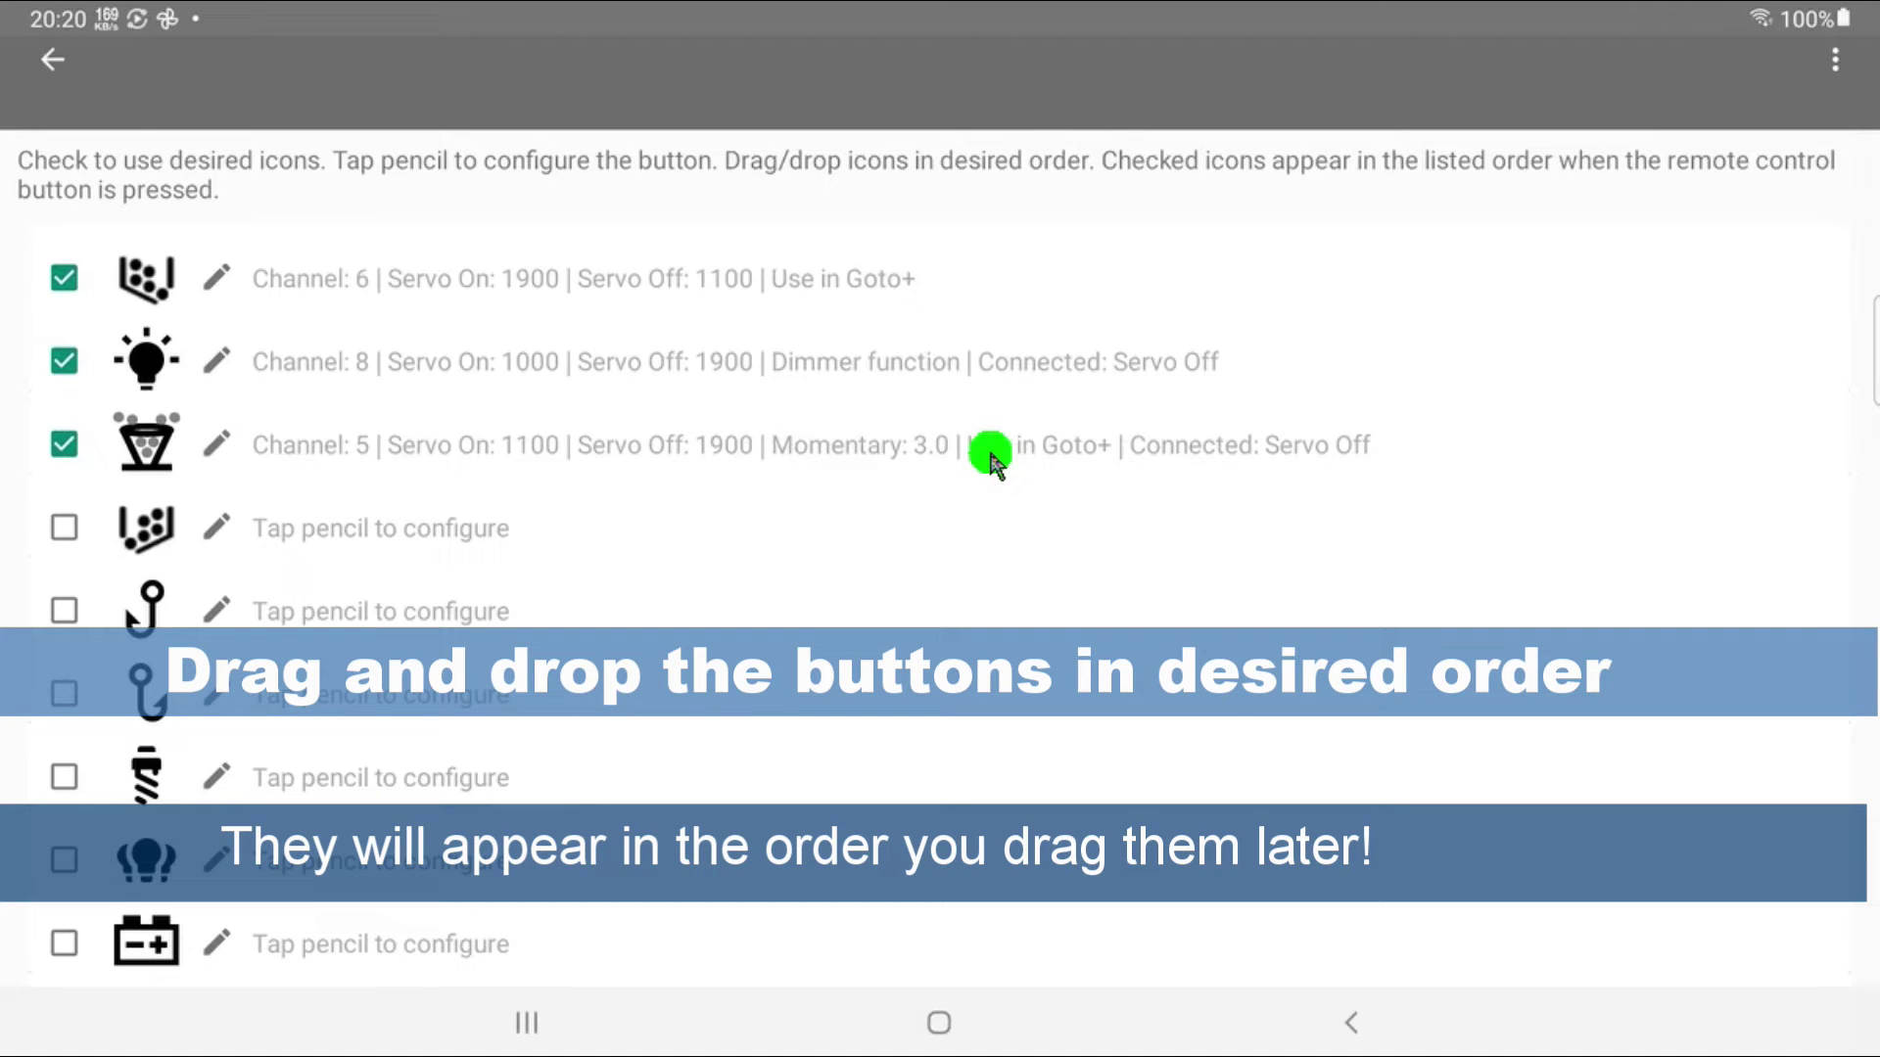
left_click_drag(368, 428, 370, 323)
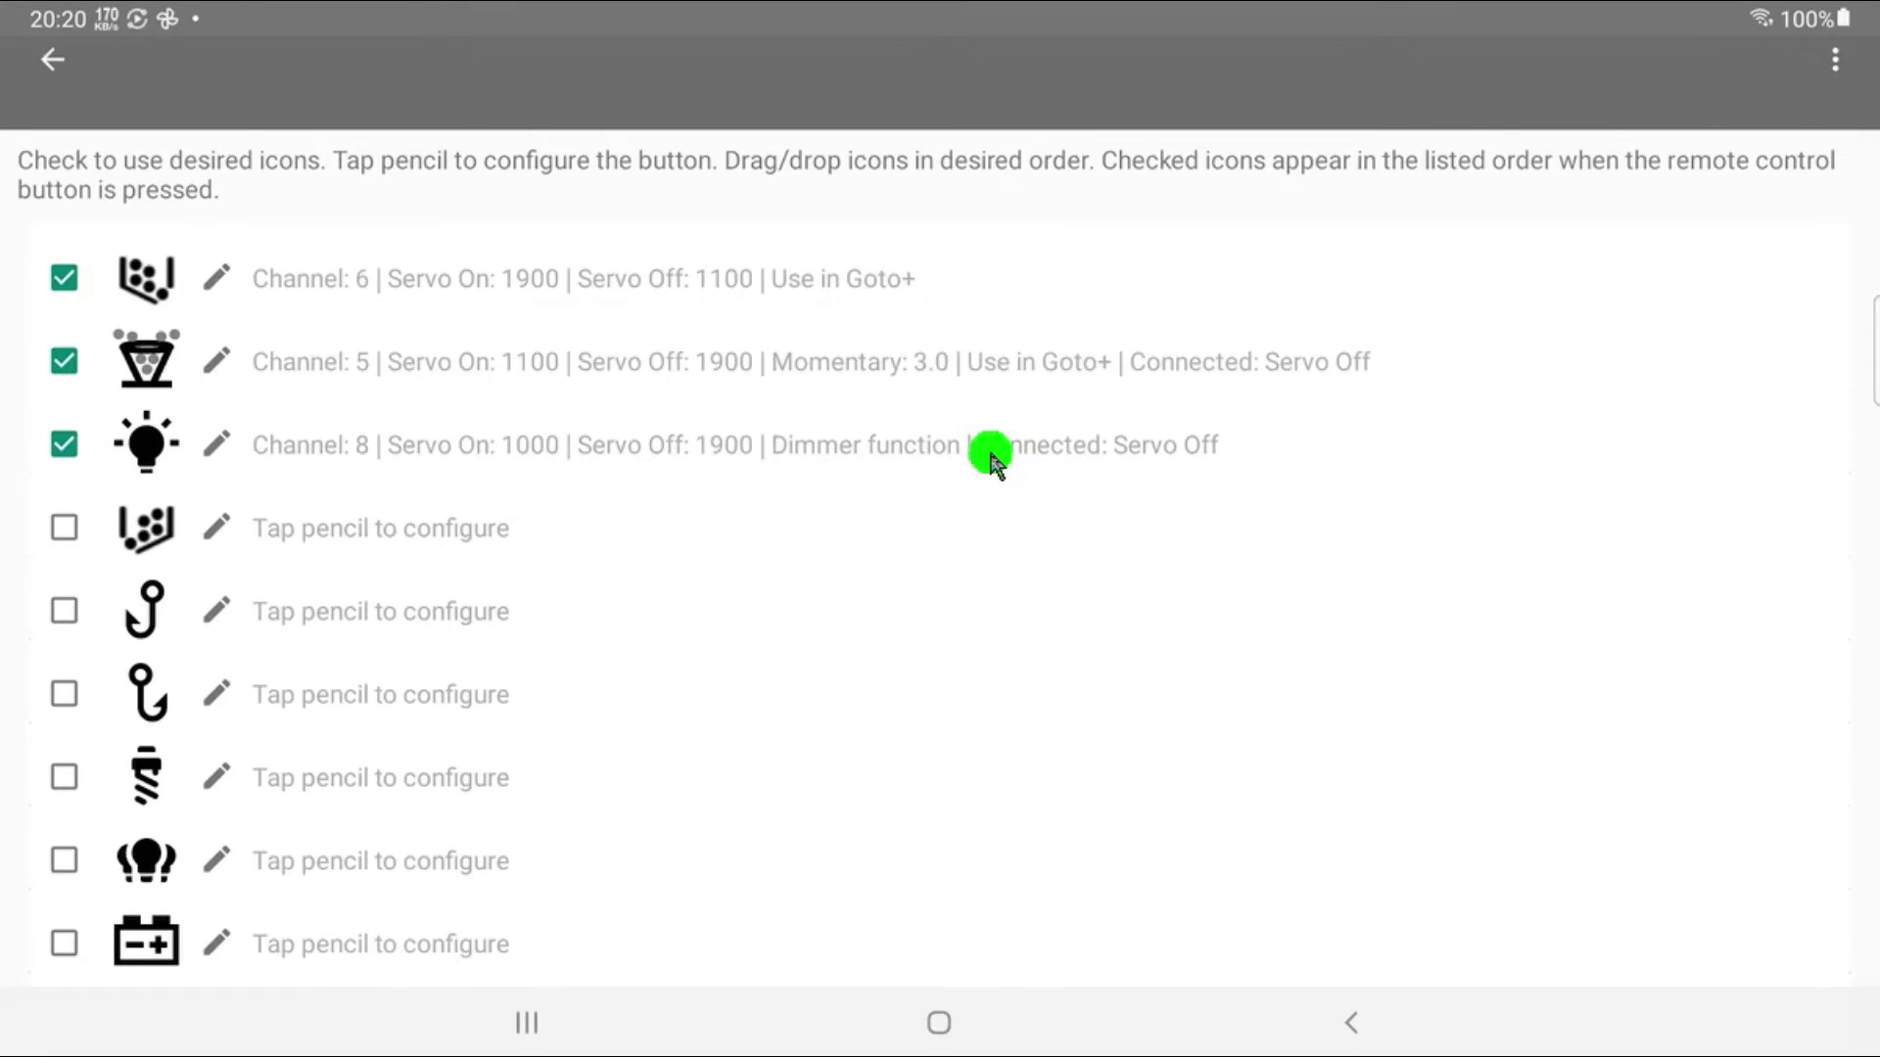
right_click(990, 458)
right_click(991, 458)
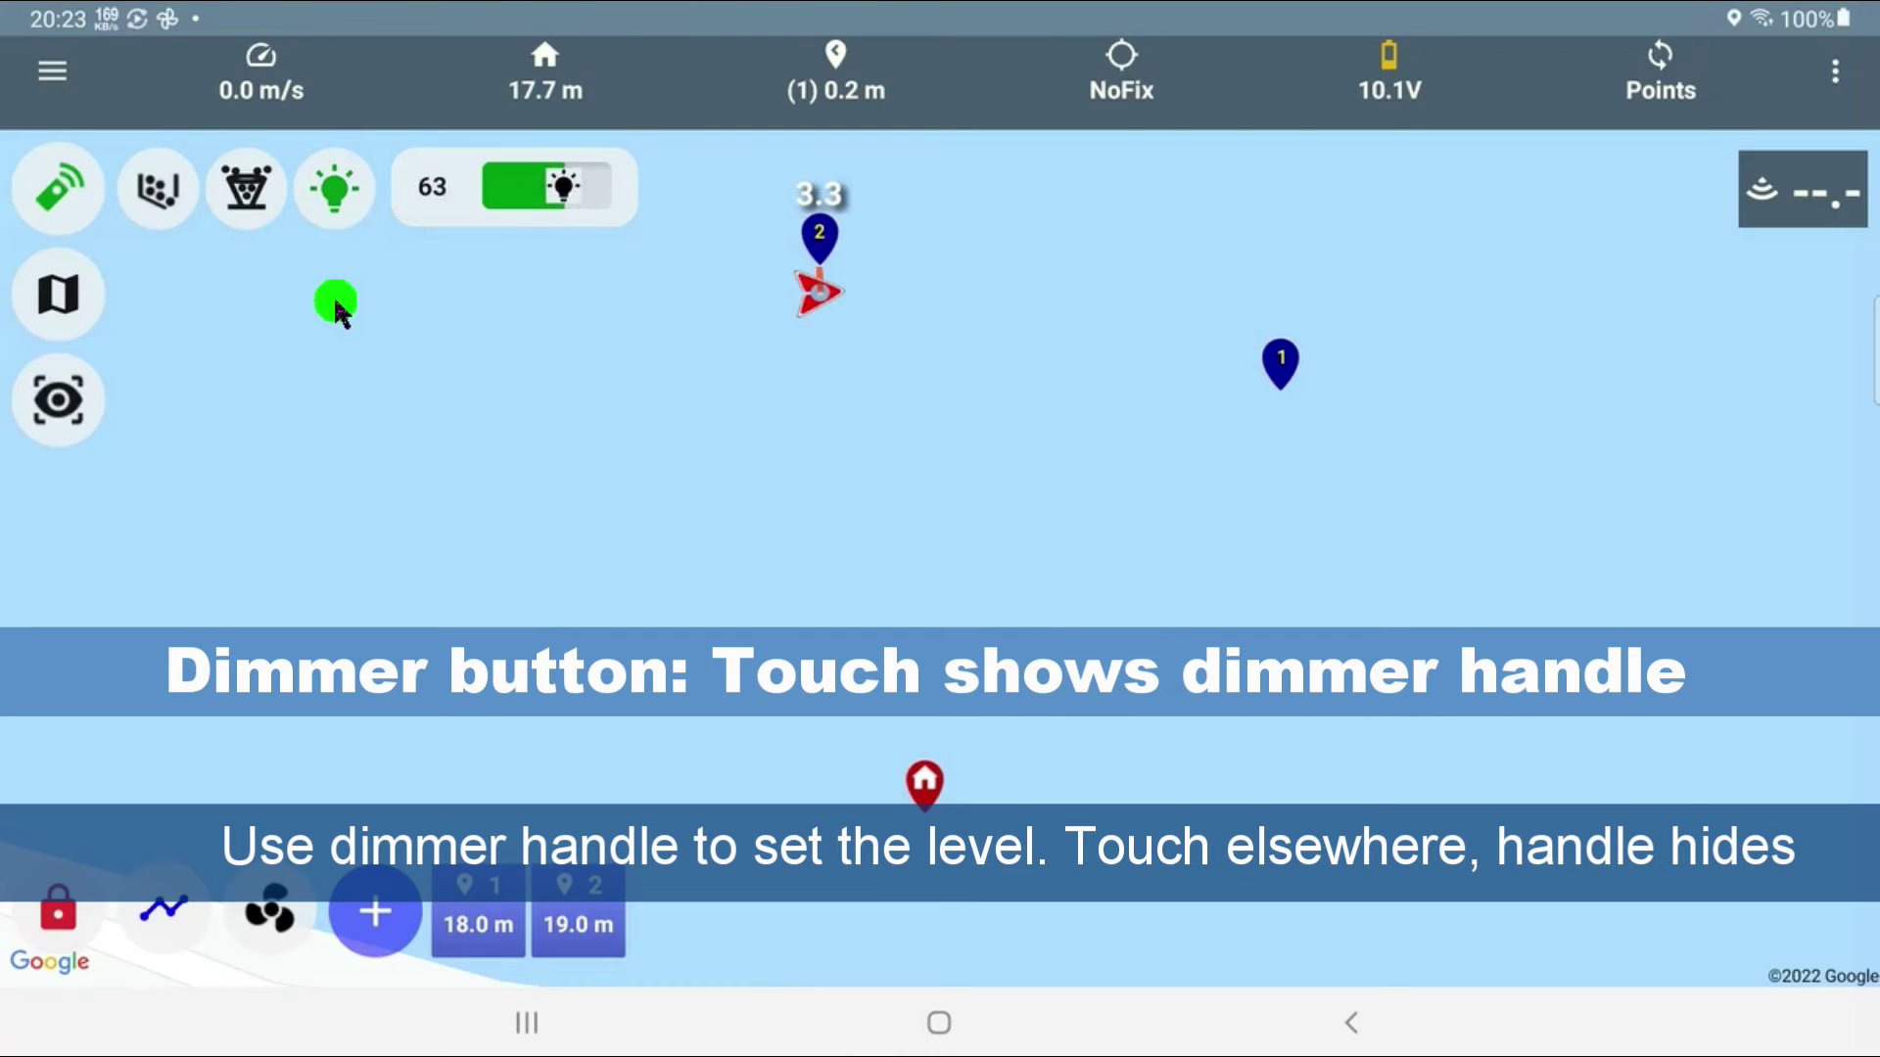
- Lower the light's dimmer level to 0 and hide the dimmer handle
left_click(333, 299)
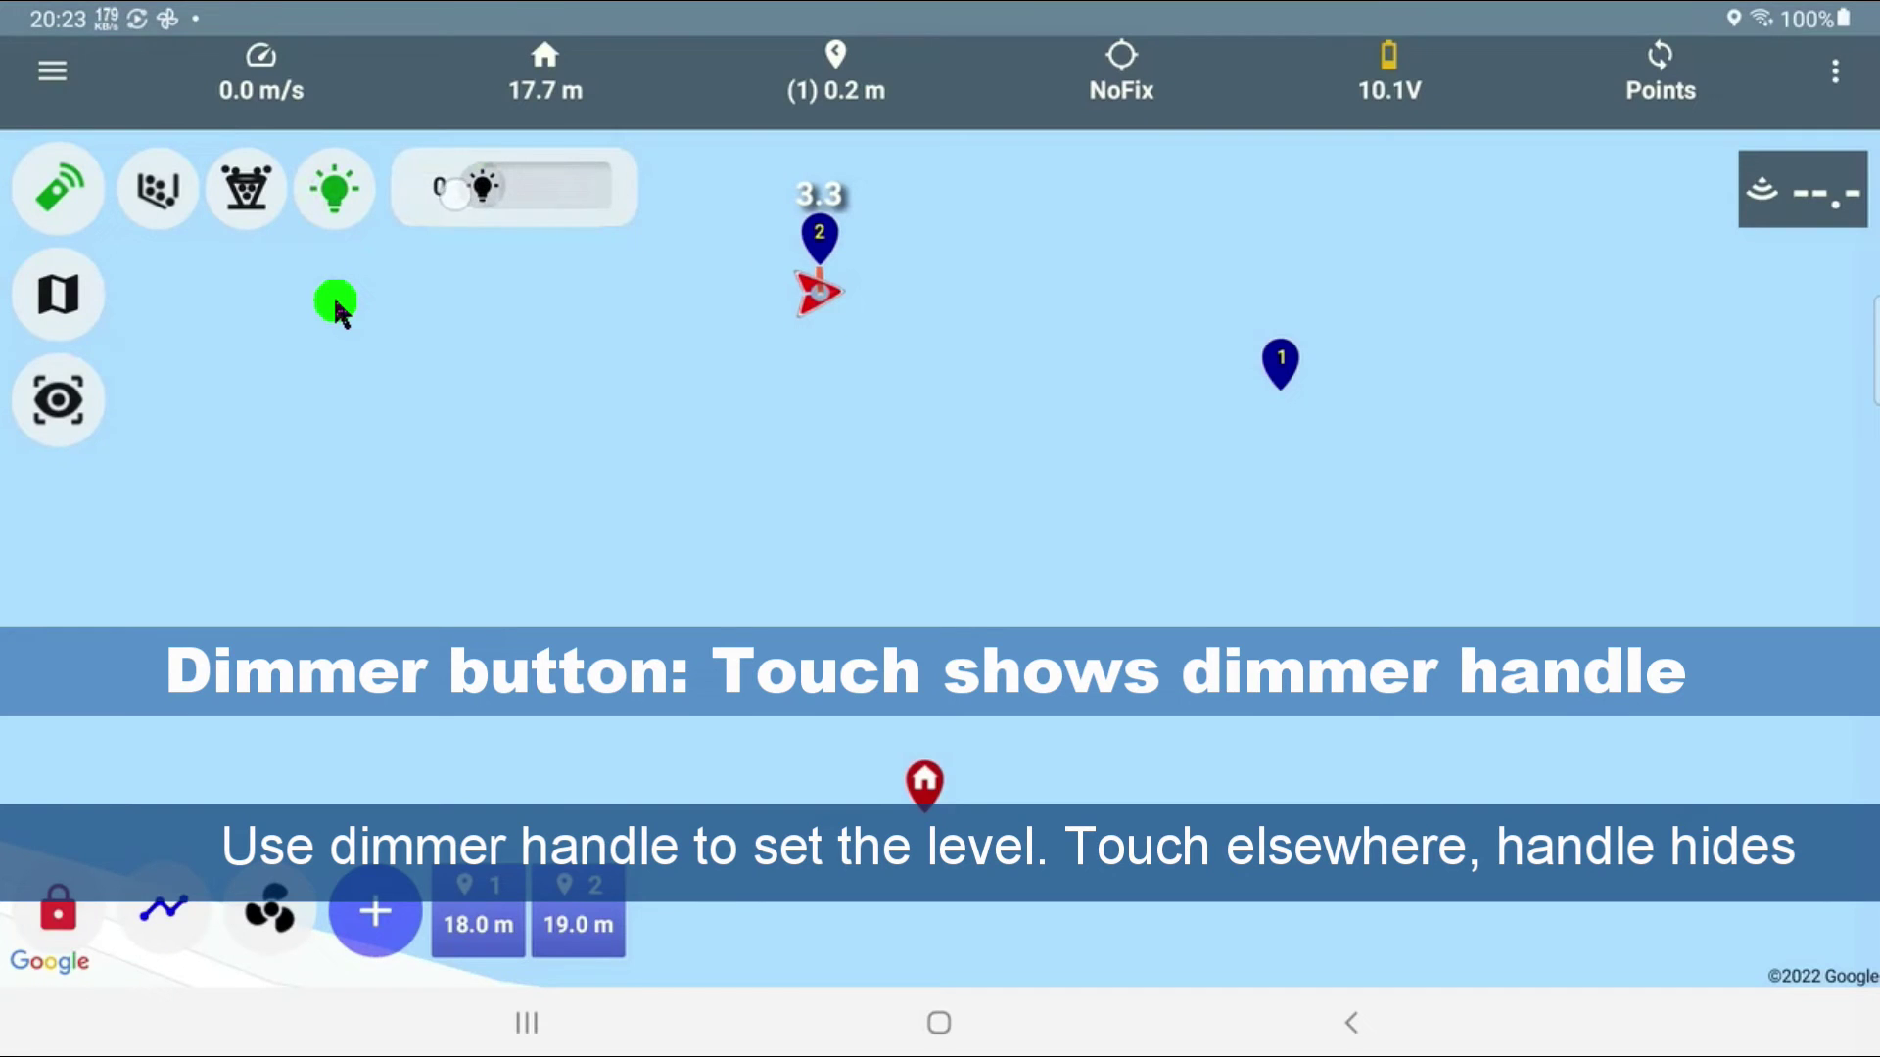
left_click(335, 302)
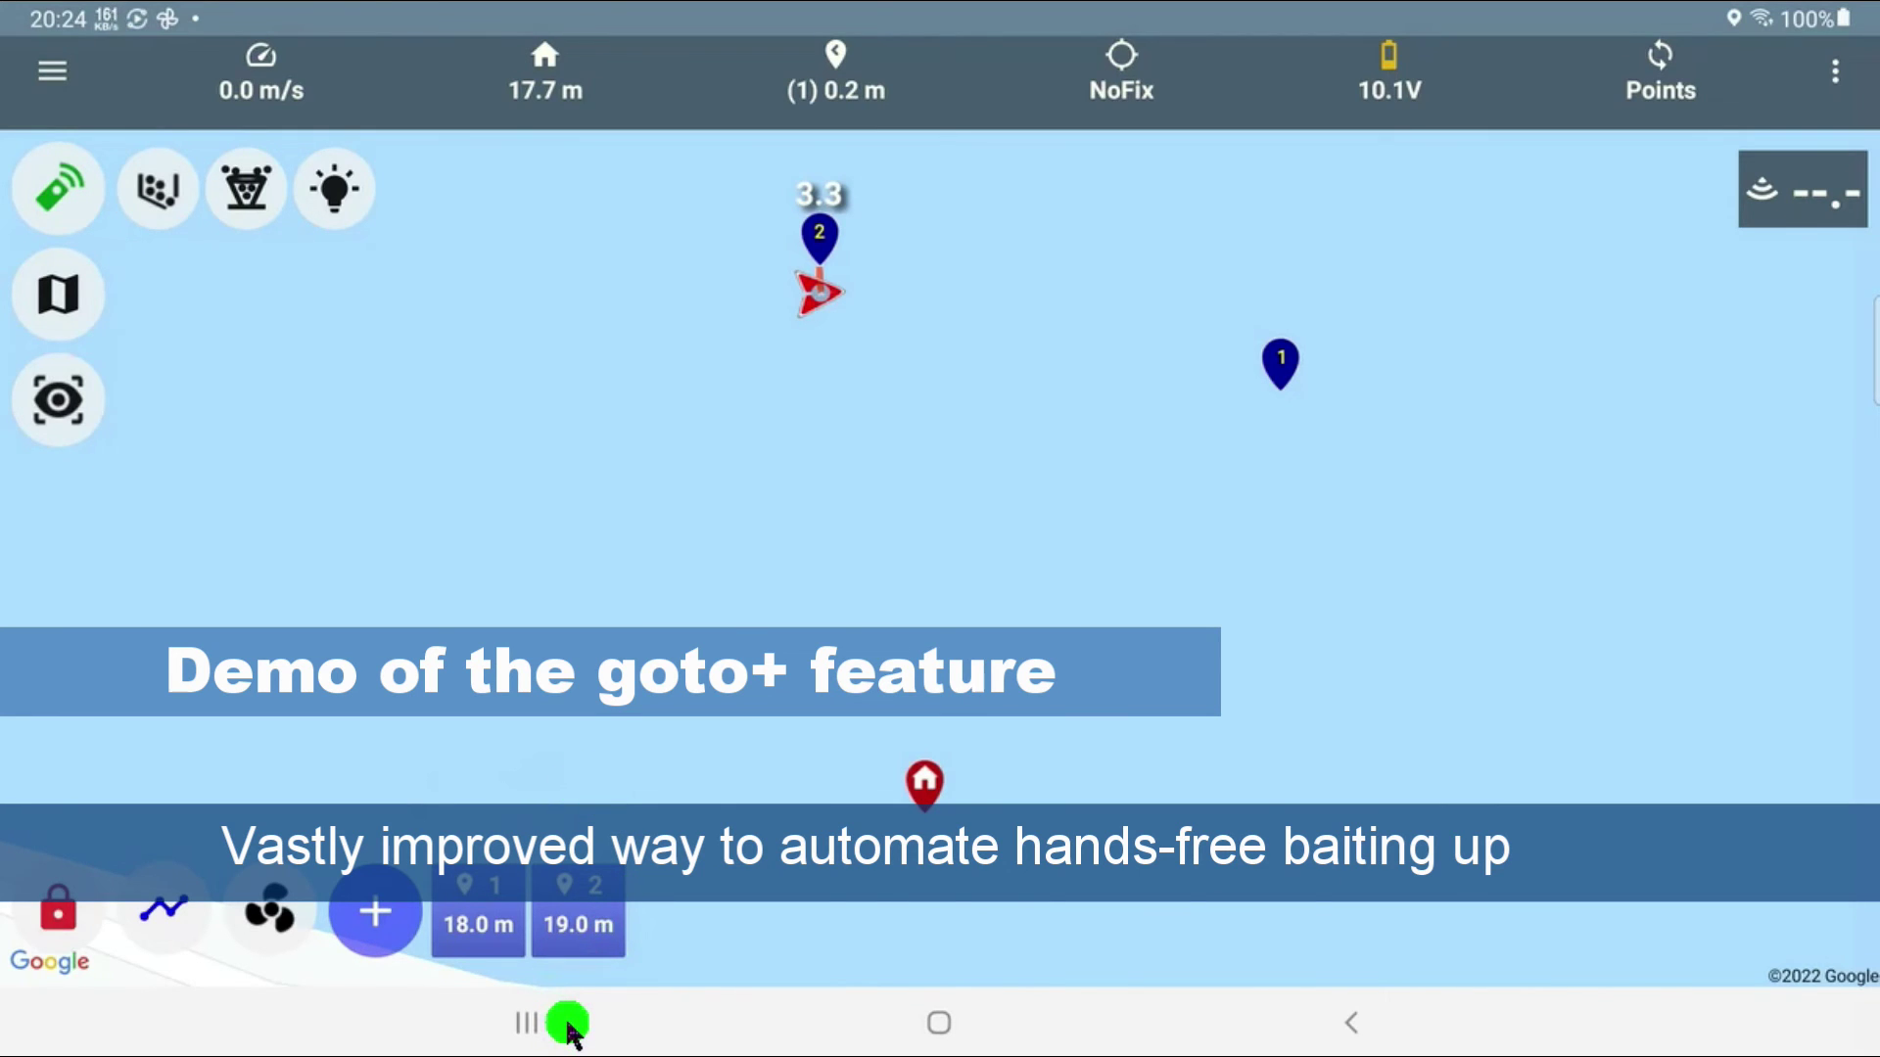
left_click(589, 908)
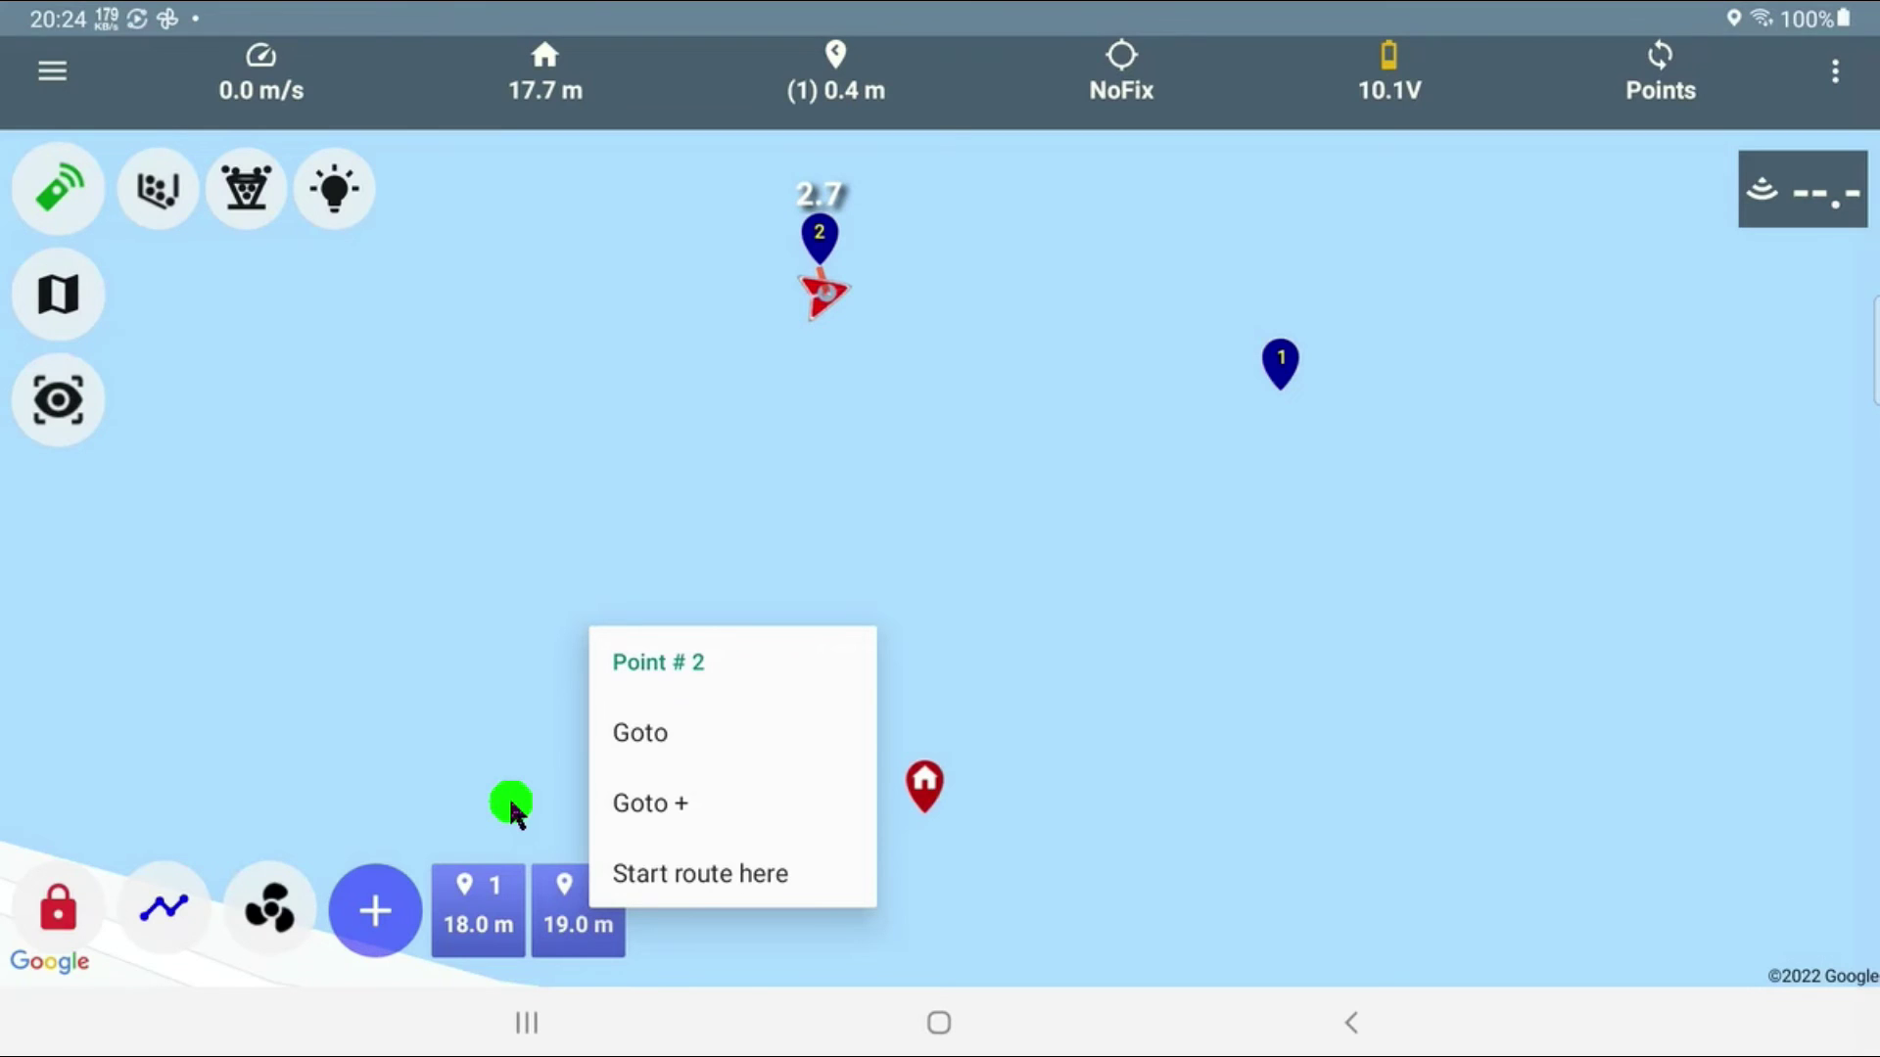
left_click(650, 802)
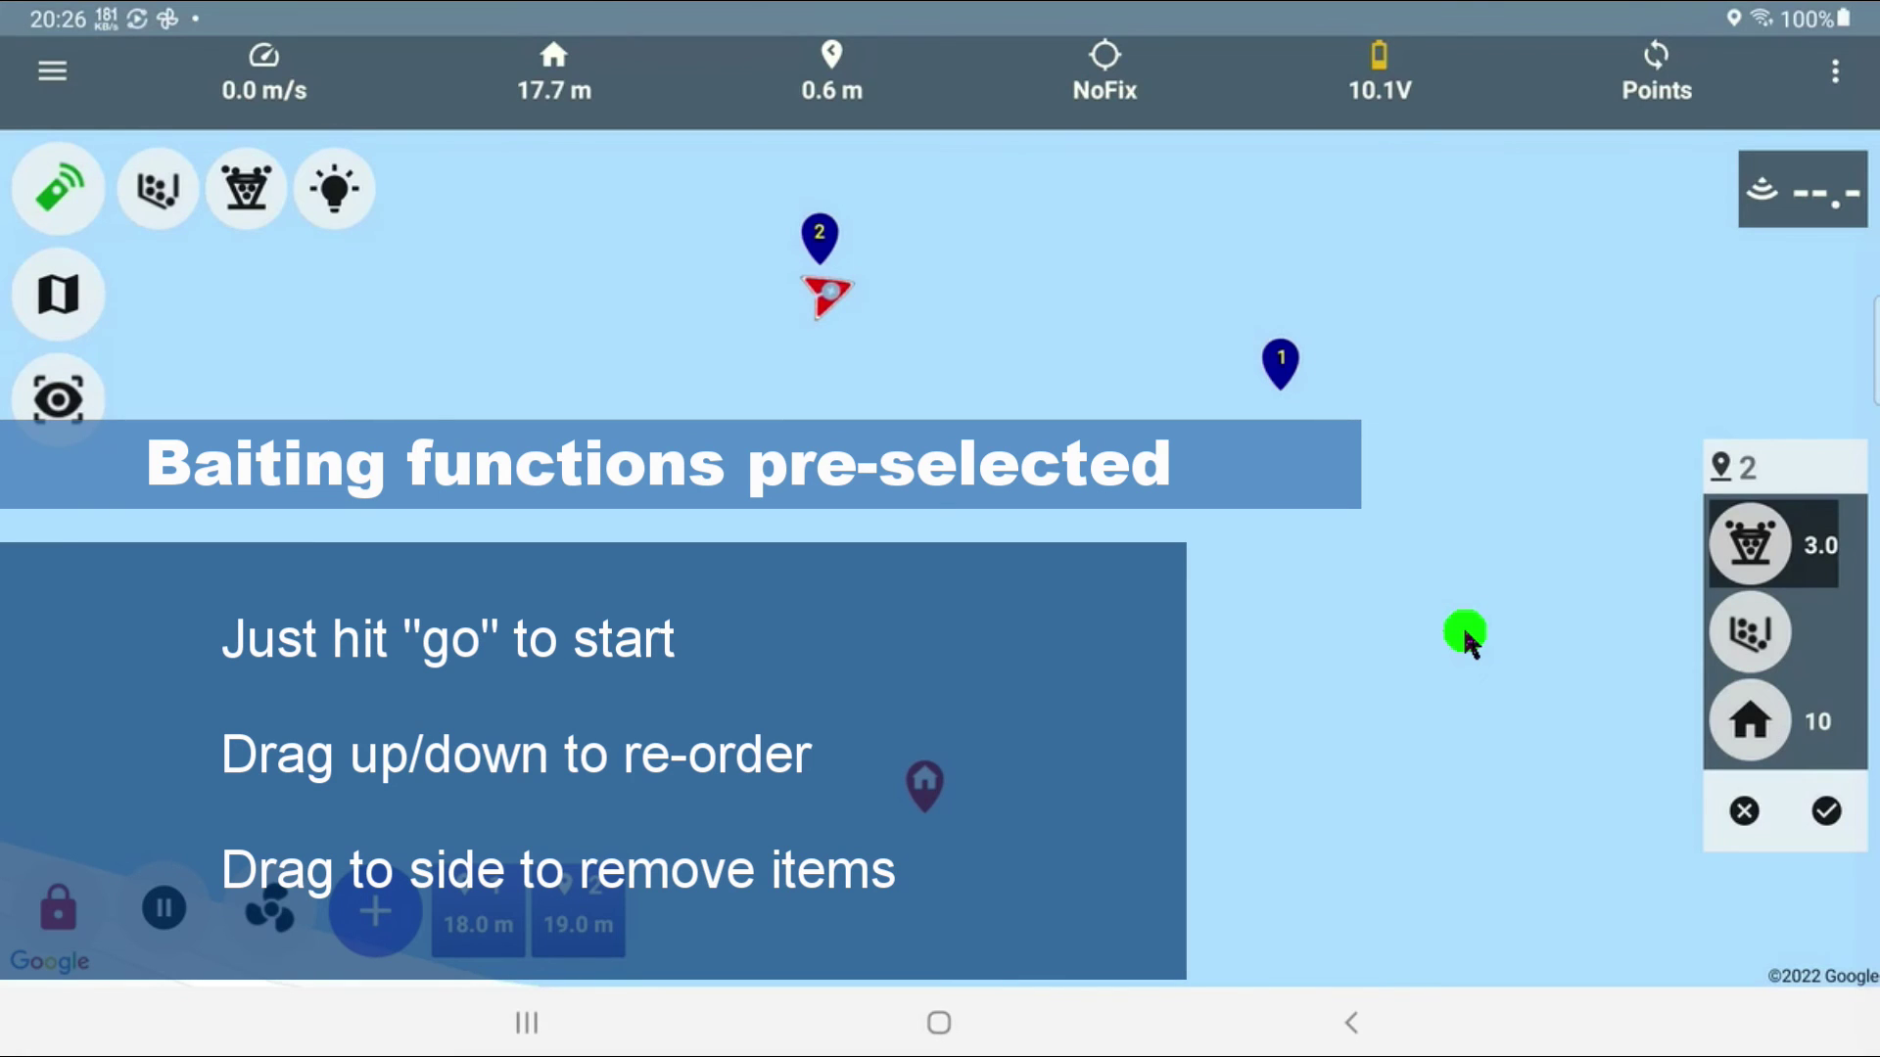
left_click_drag(1749, 632, 1610, 628)
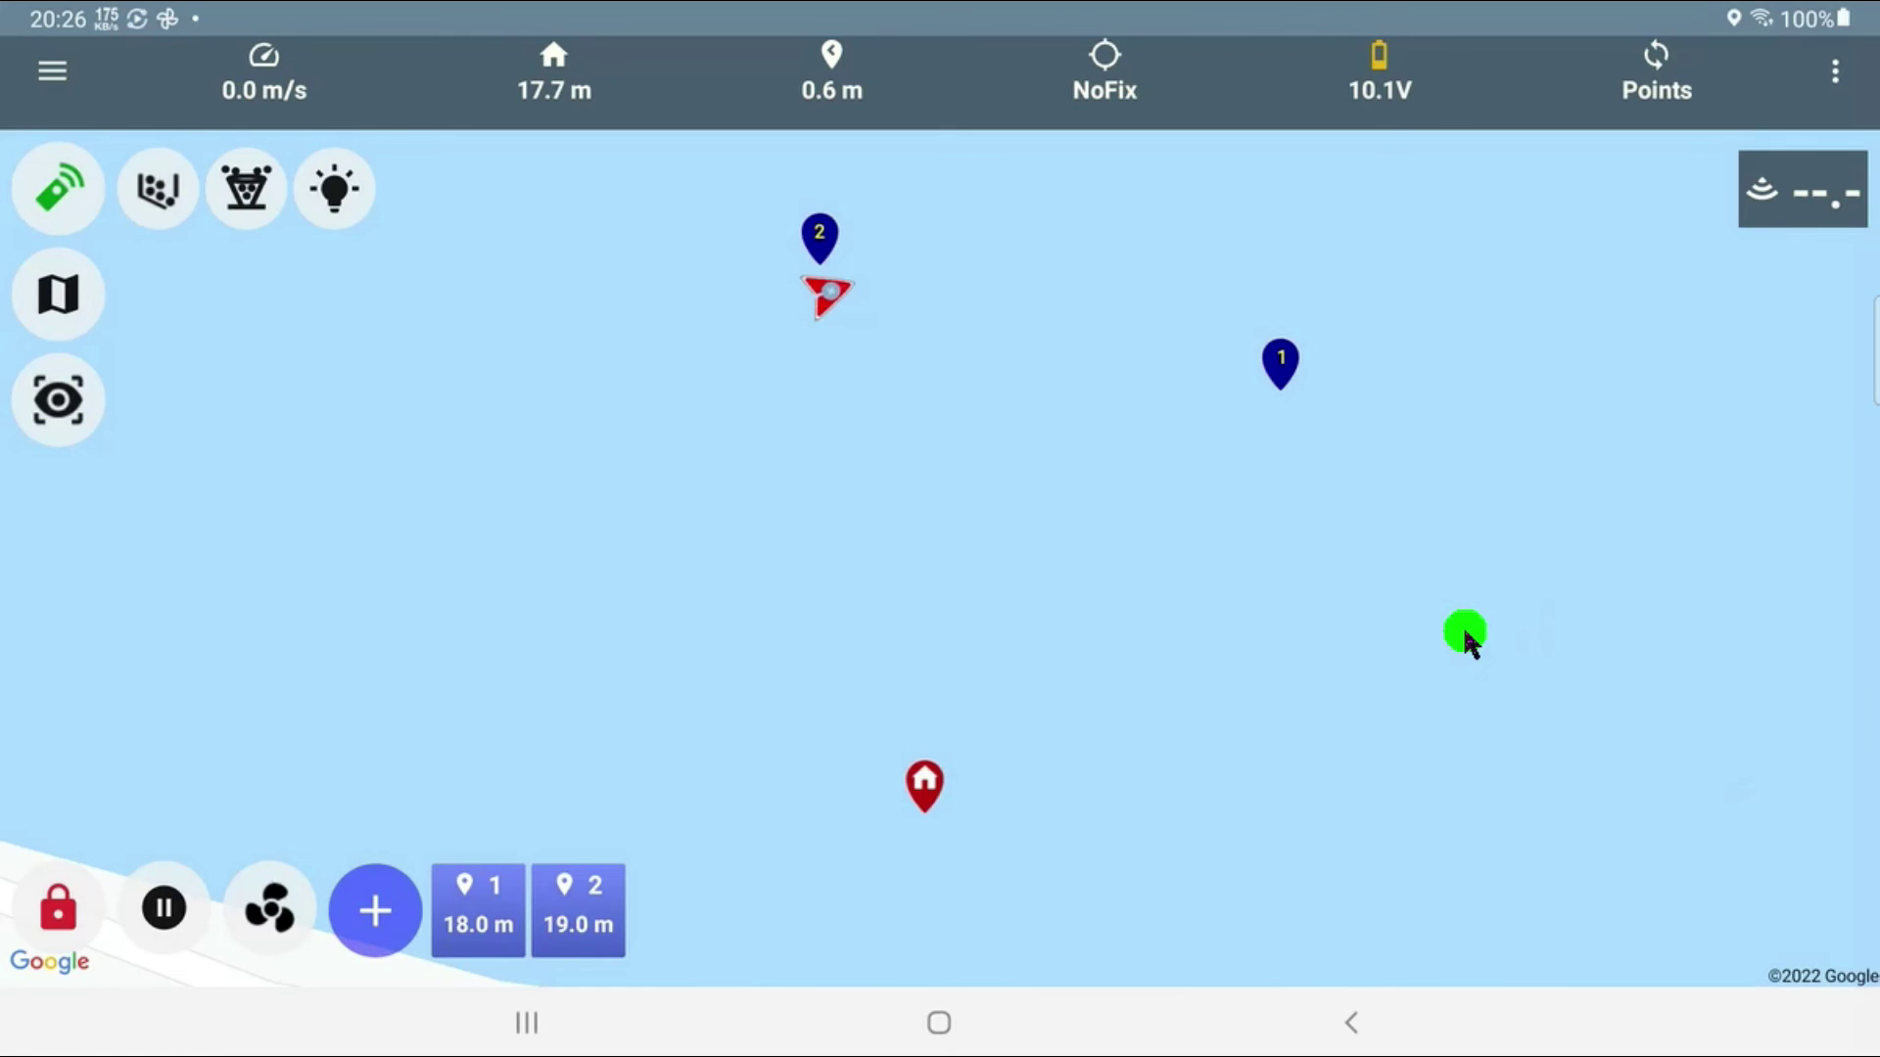
- Set up Goto+ for point 2 with the bait thrower ahead of the bait tray, and remove the return-home action
left_click(578, 910)
left_click(693, 798)
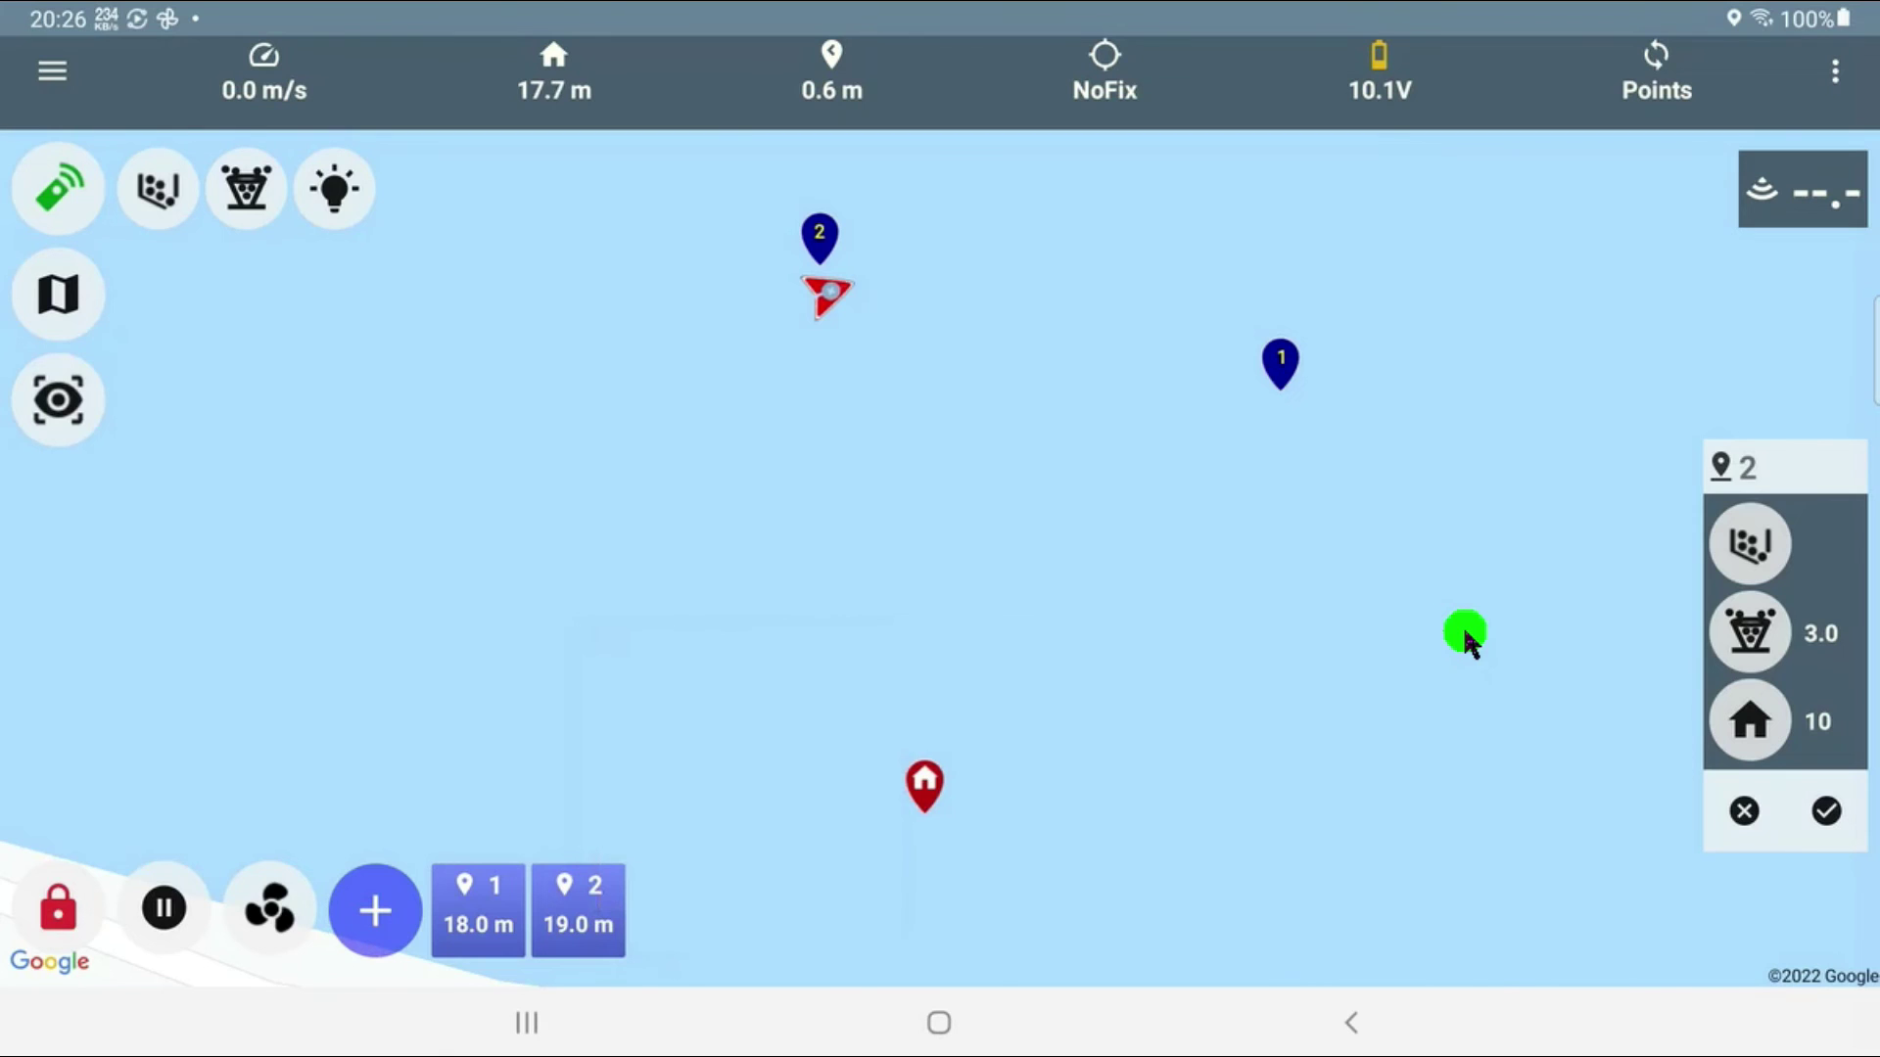
left_click_drag(1774, 594, 1774, 546)
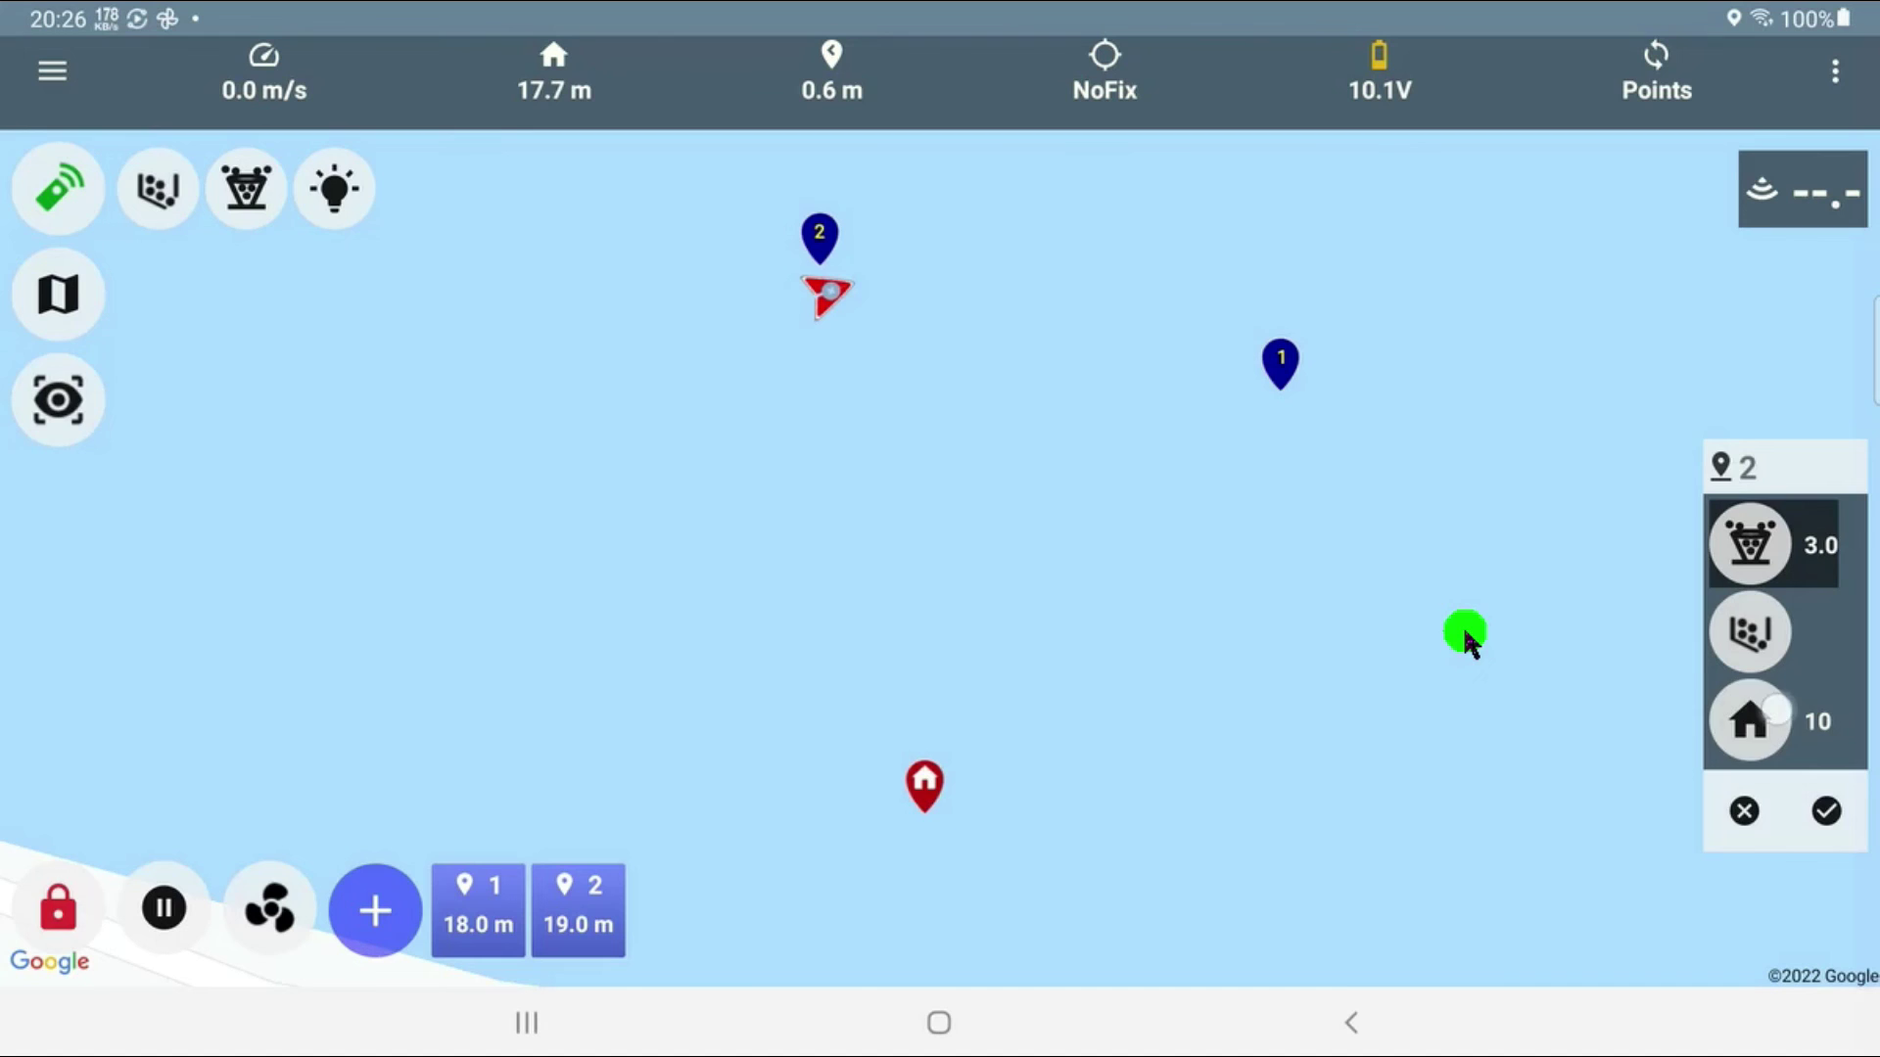
left_click_drag(1751, 721, 1552, 714)
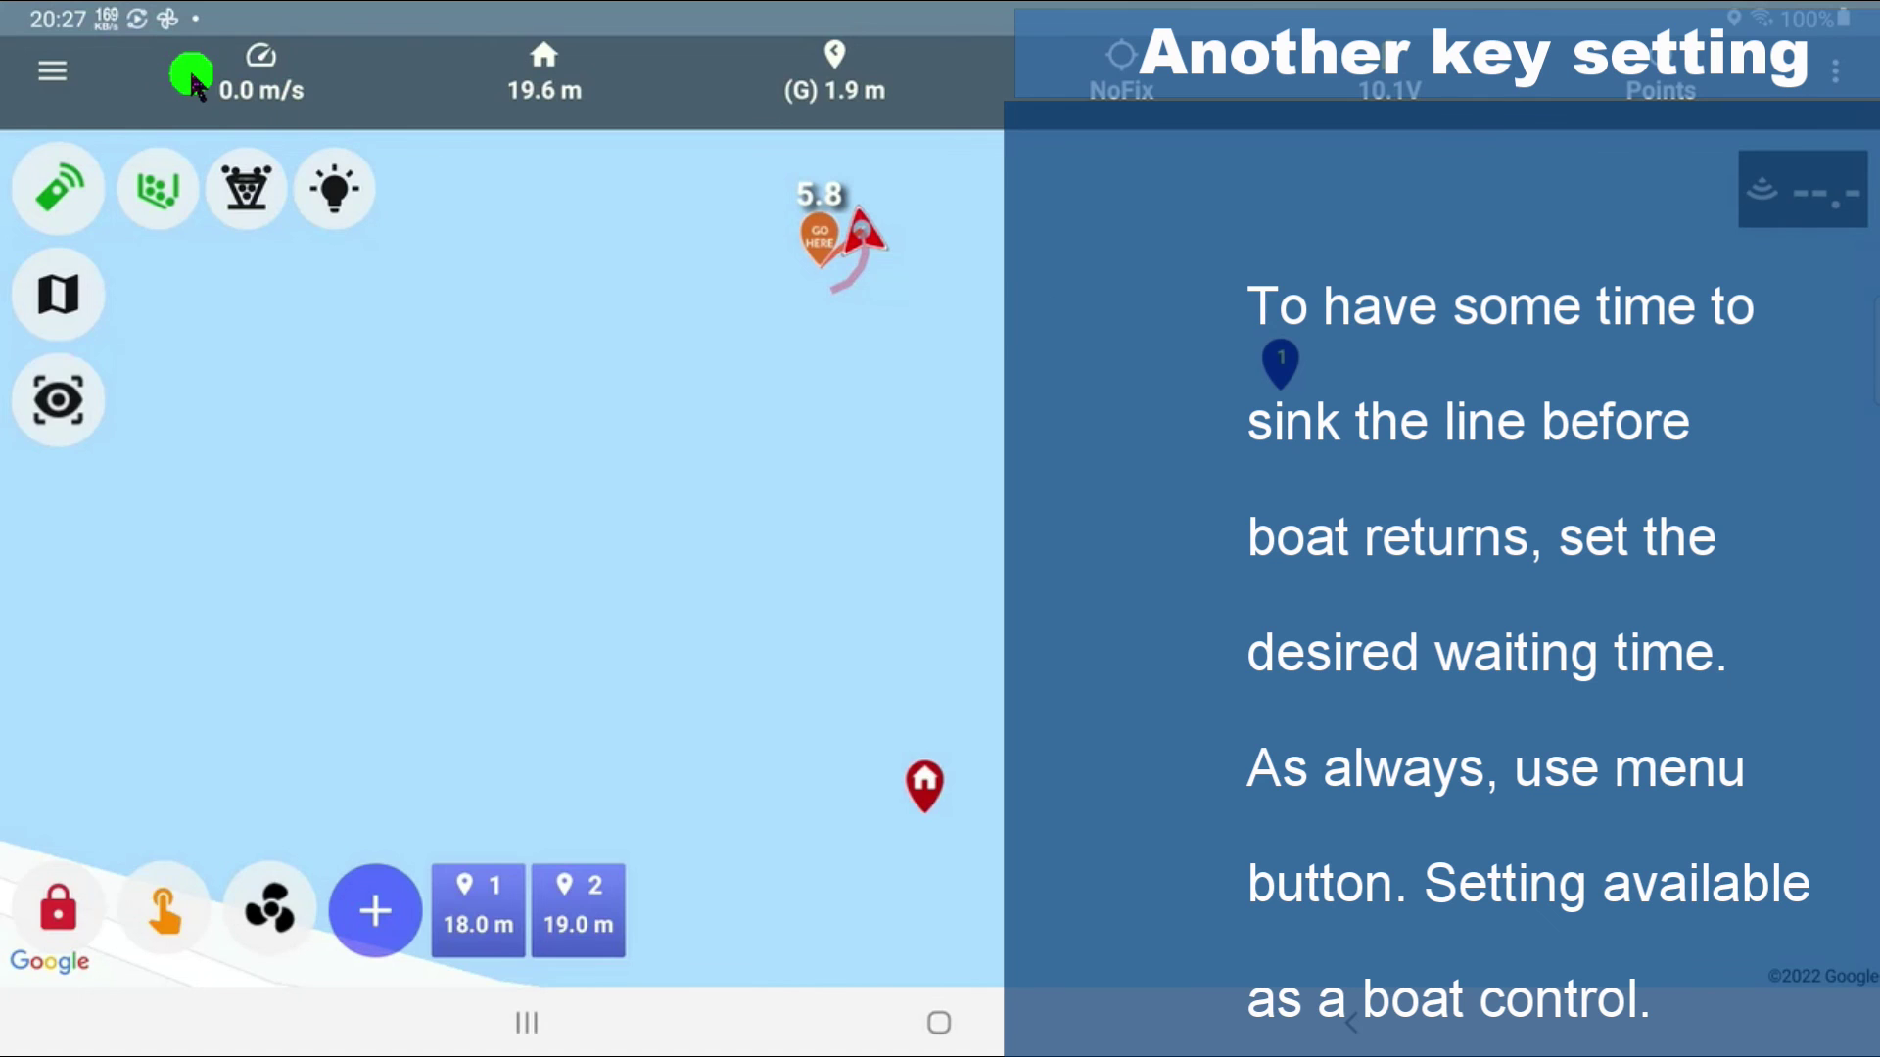
- Check the waiting time before RTL after Goto + in the boat controls settings, and return to the map
left_click(193, 80)
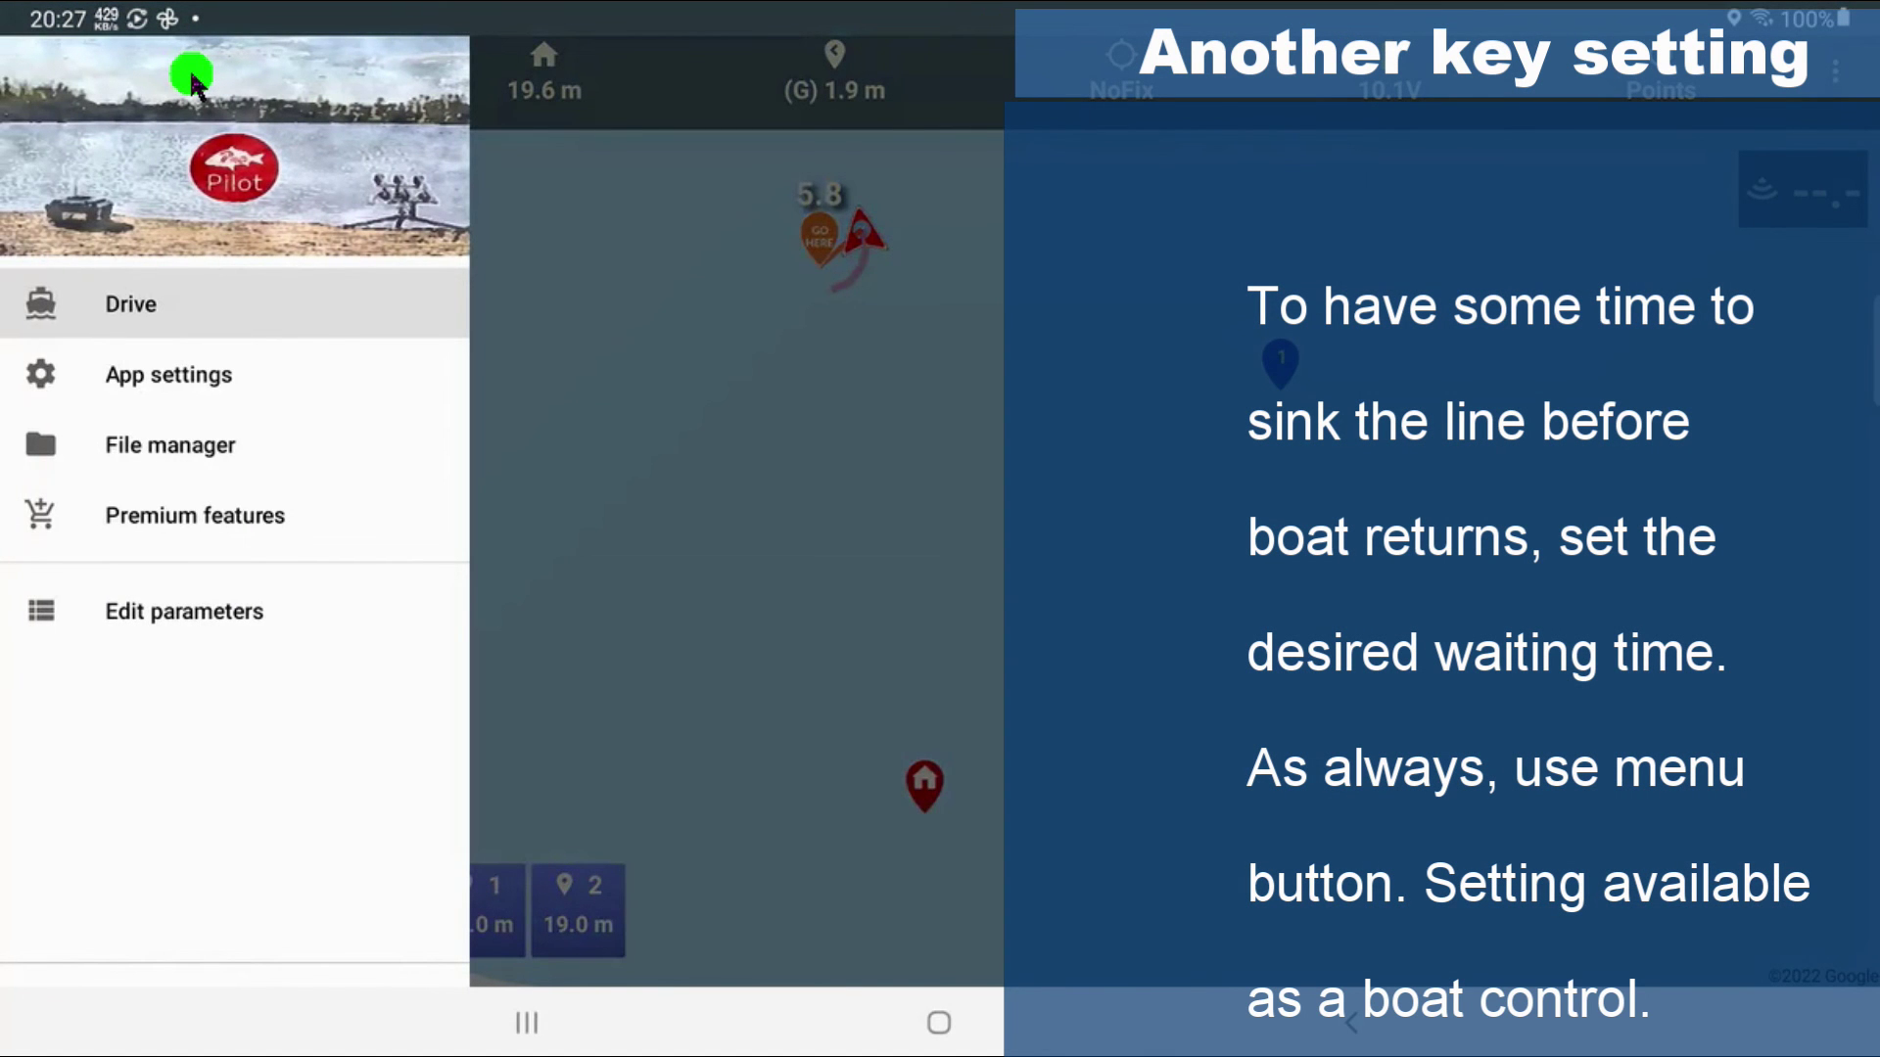
left_click(168, 375)
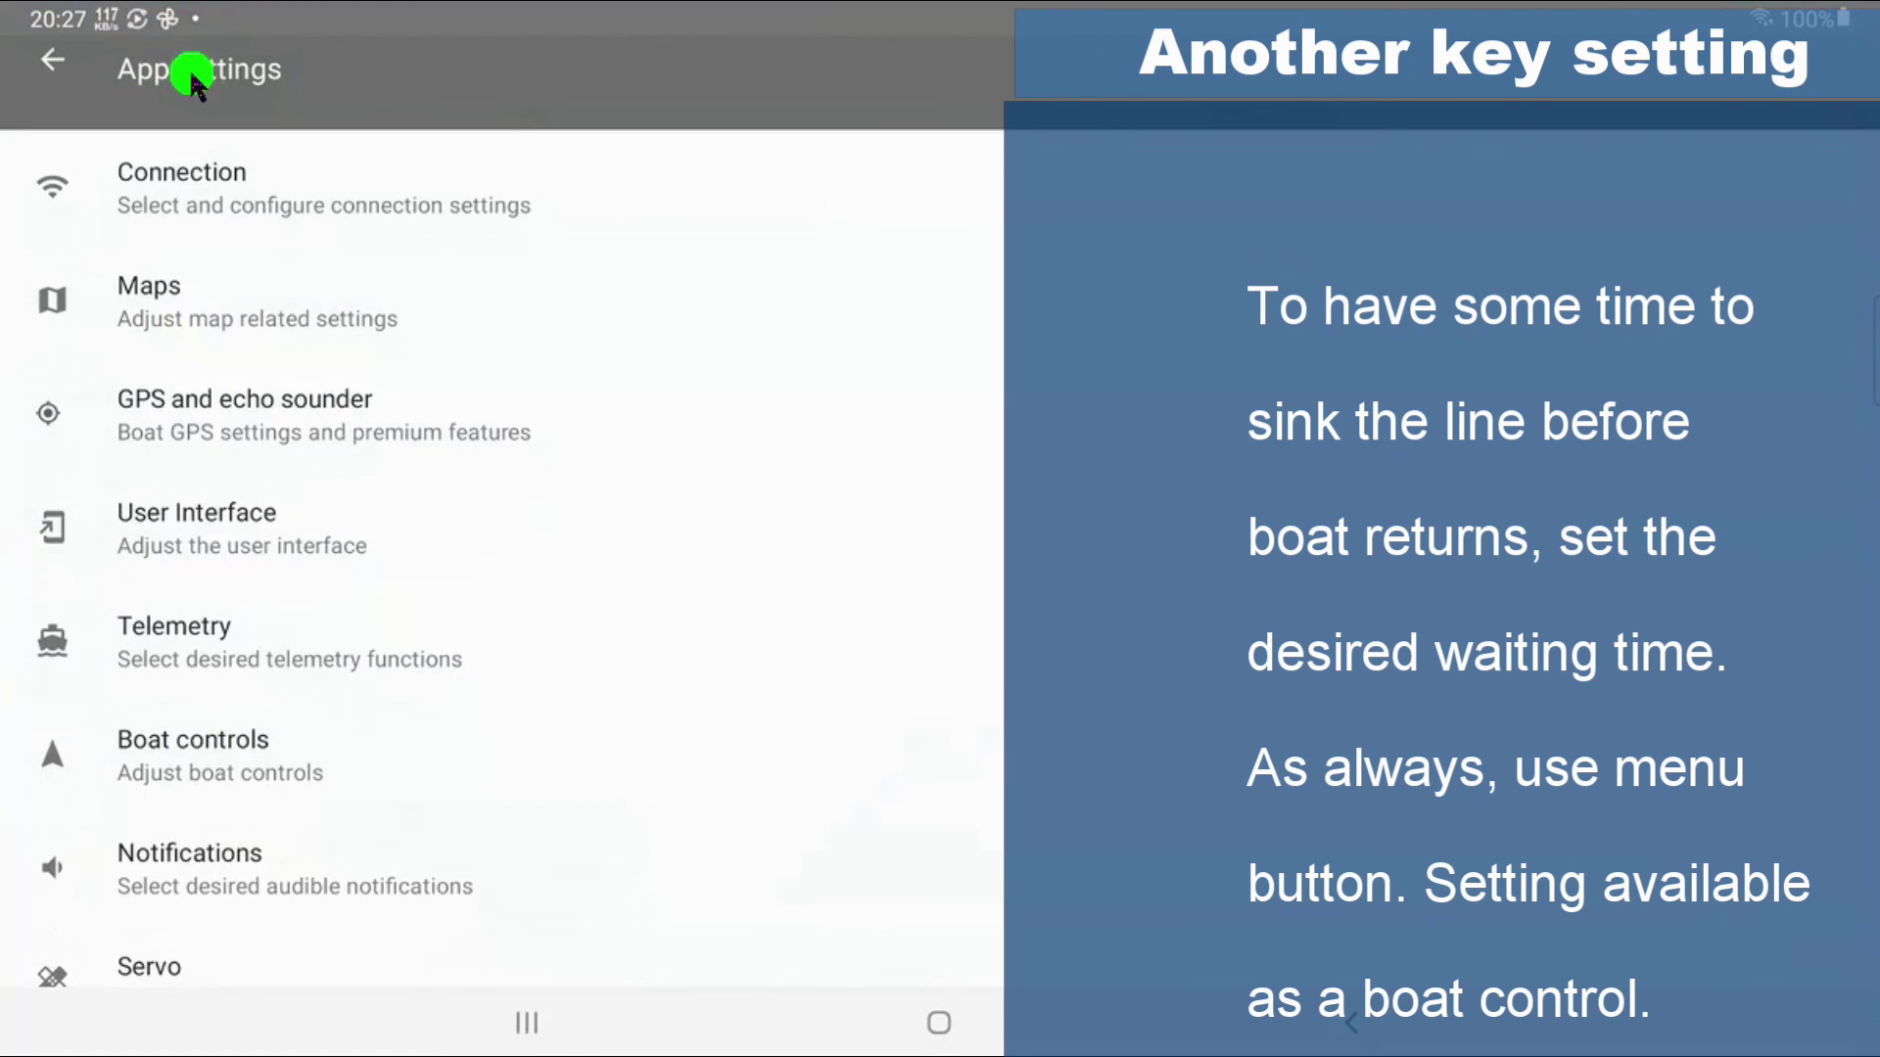
scroll(489, 626, "down", 3)
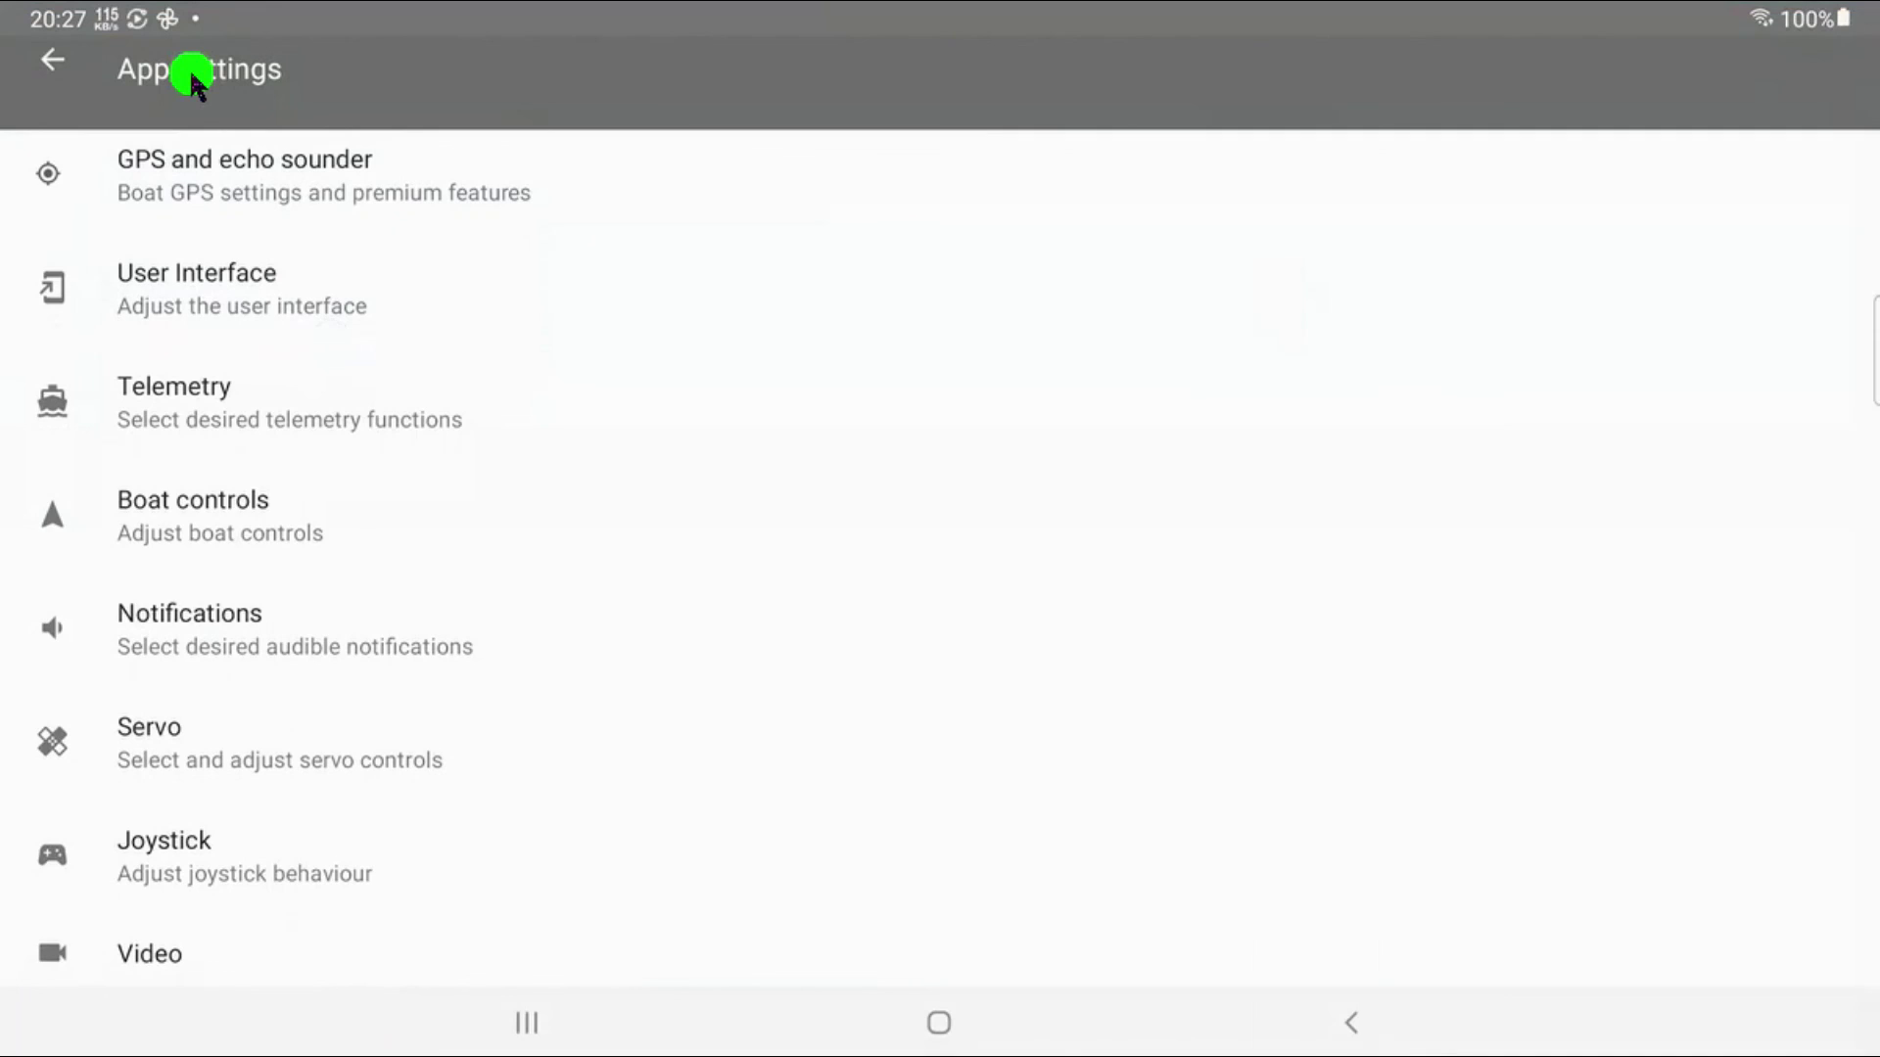
left_click(235, 516)
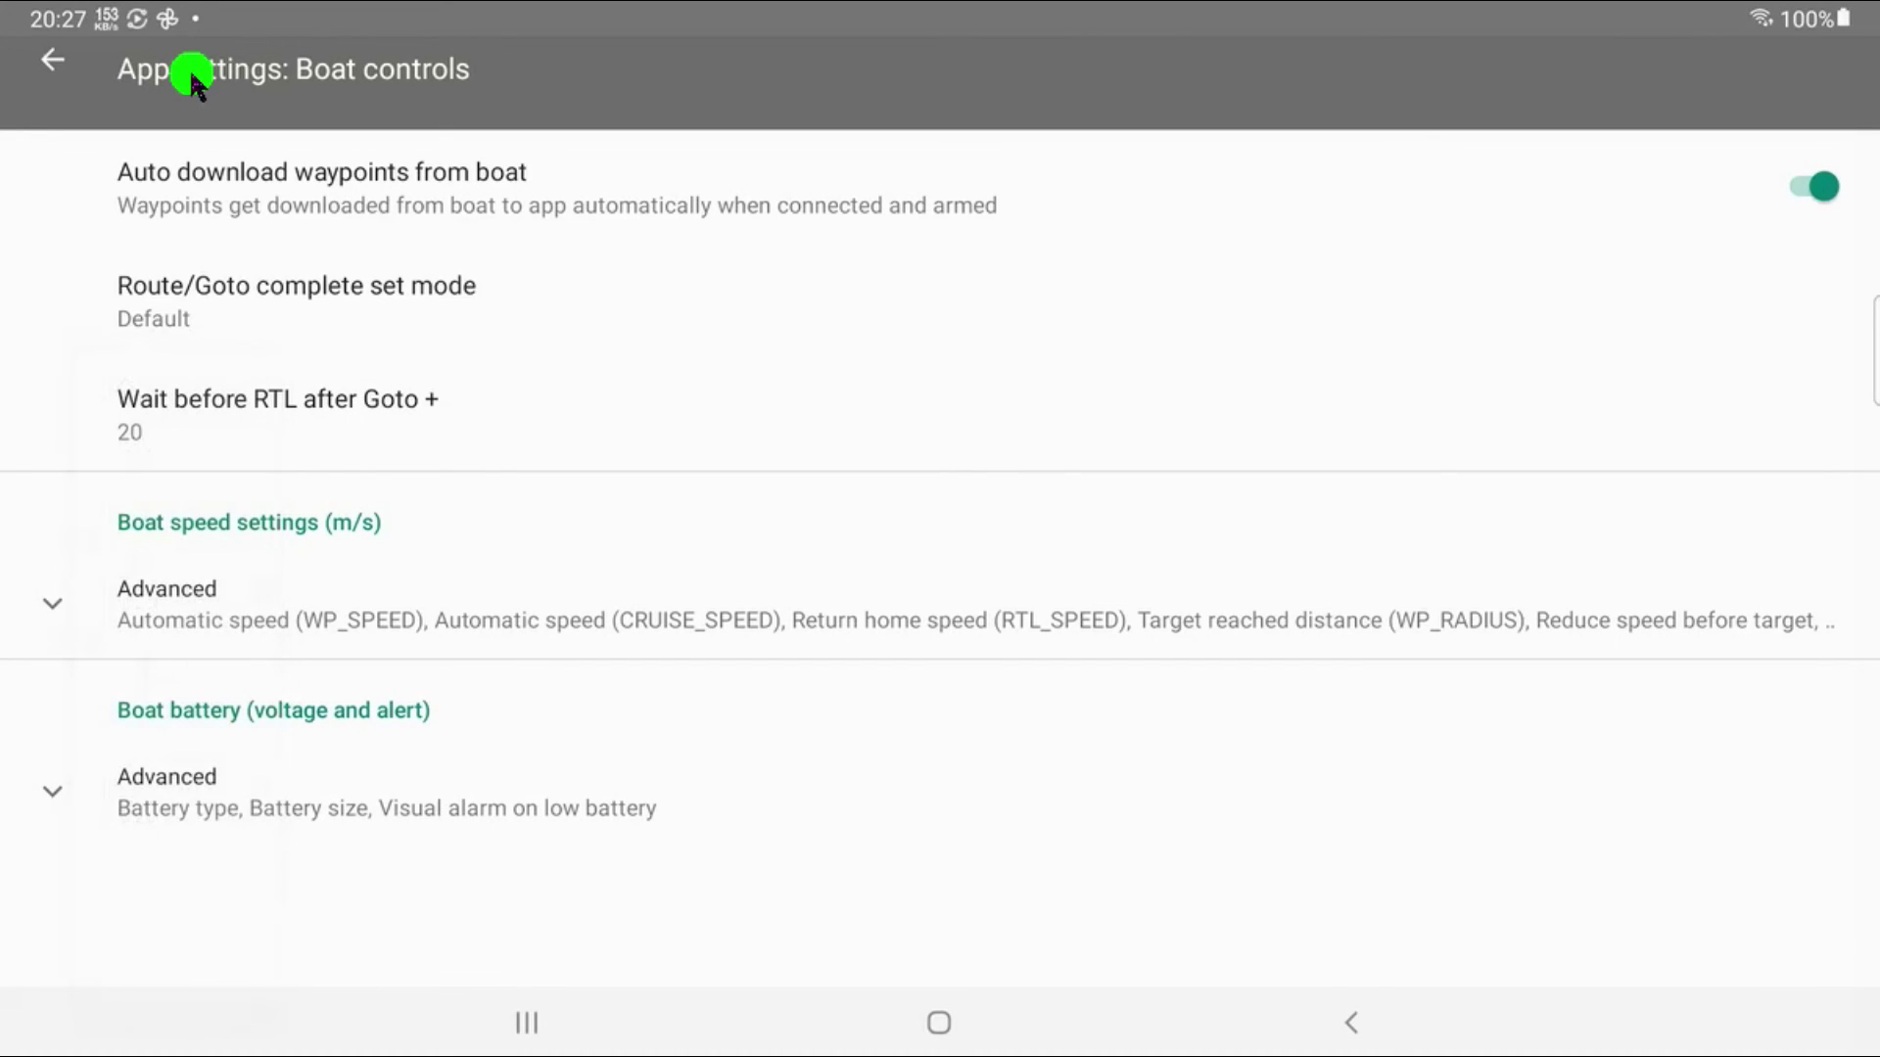
key("Escape")
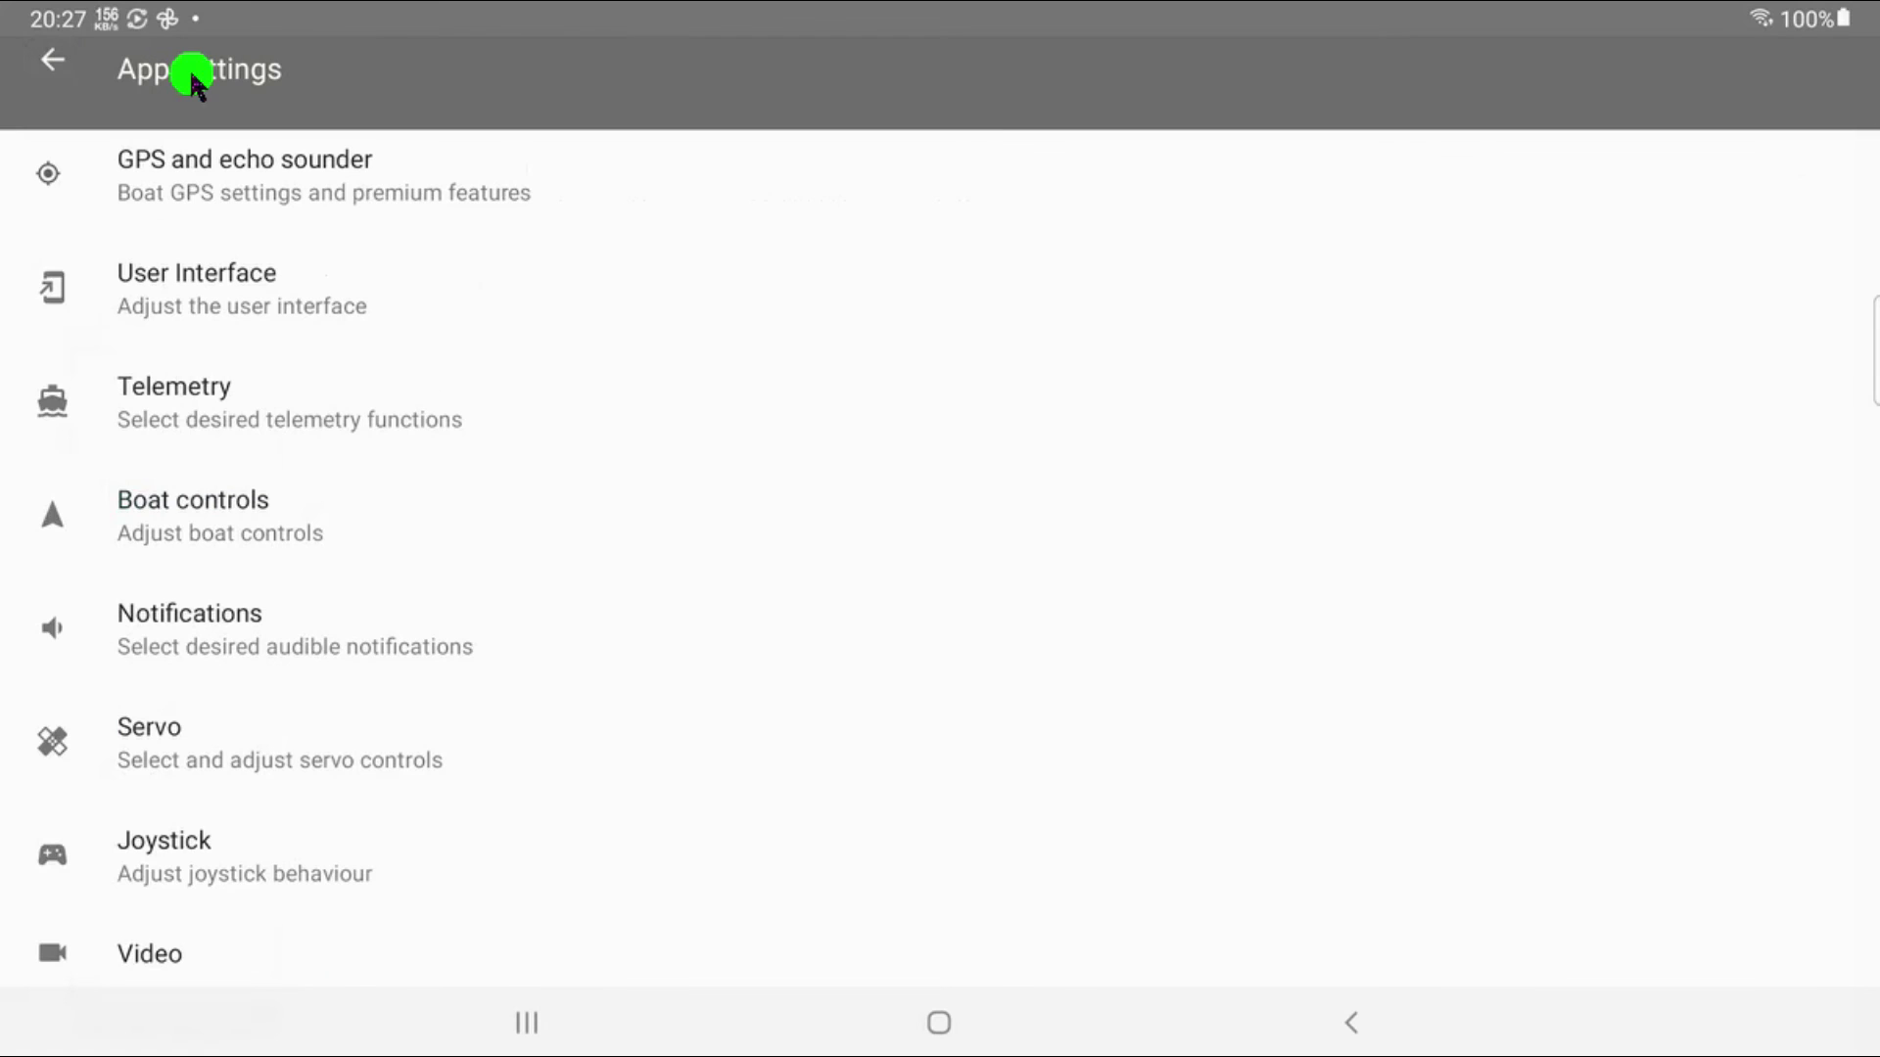
key("Escape")
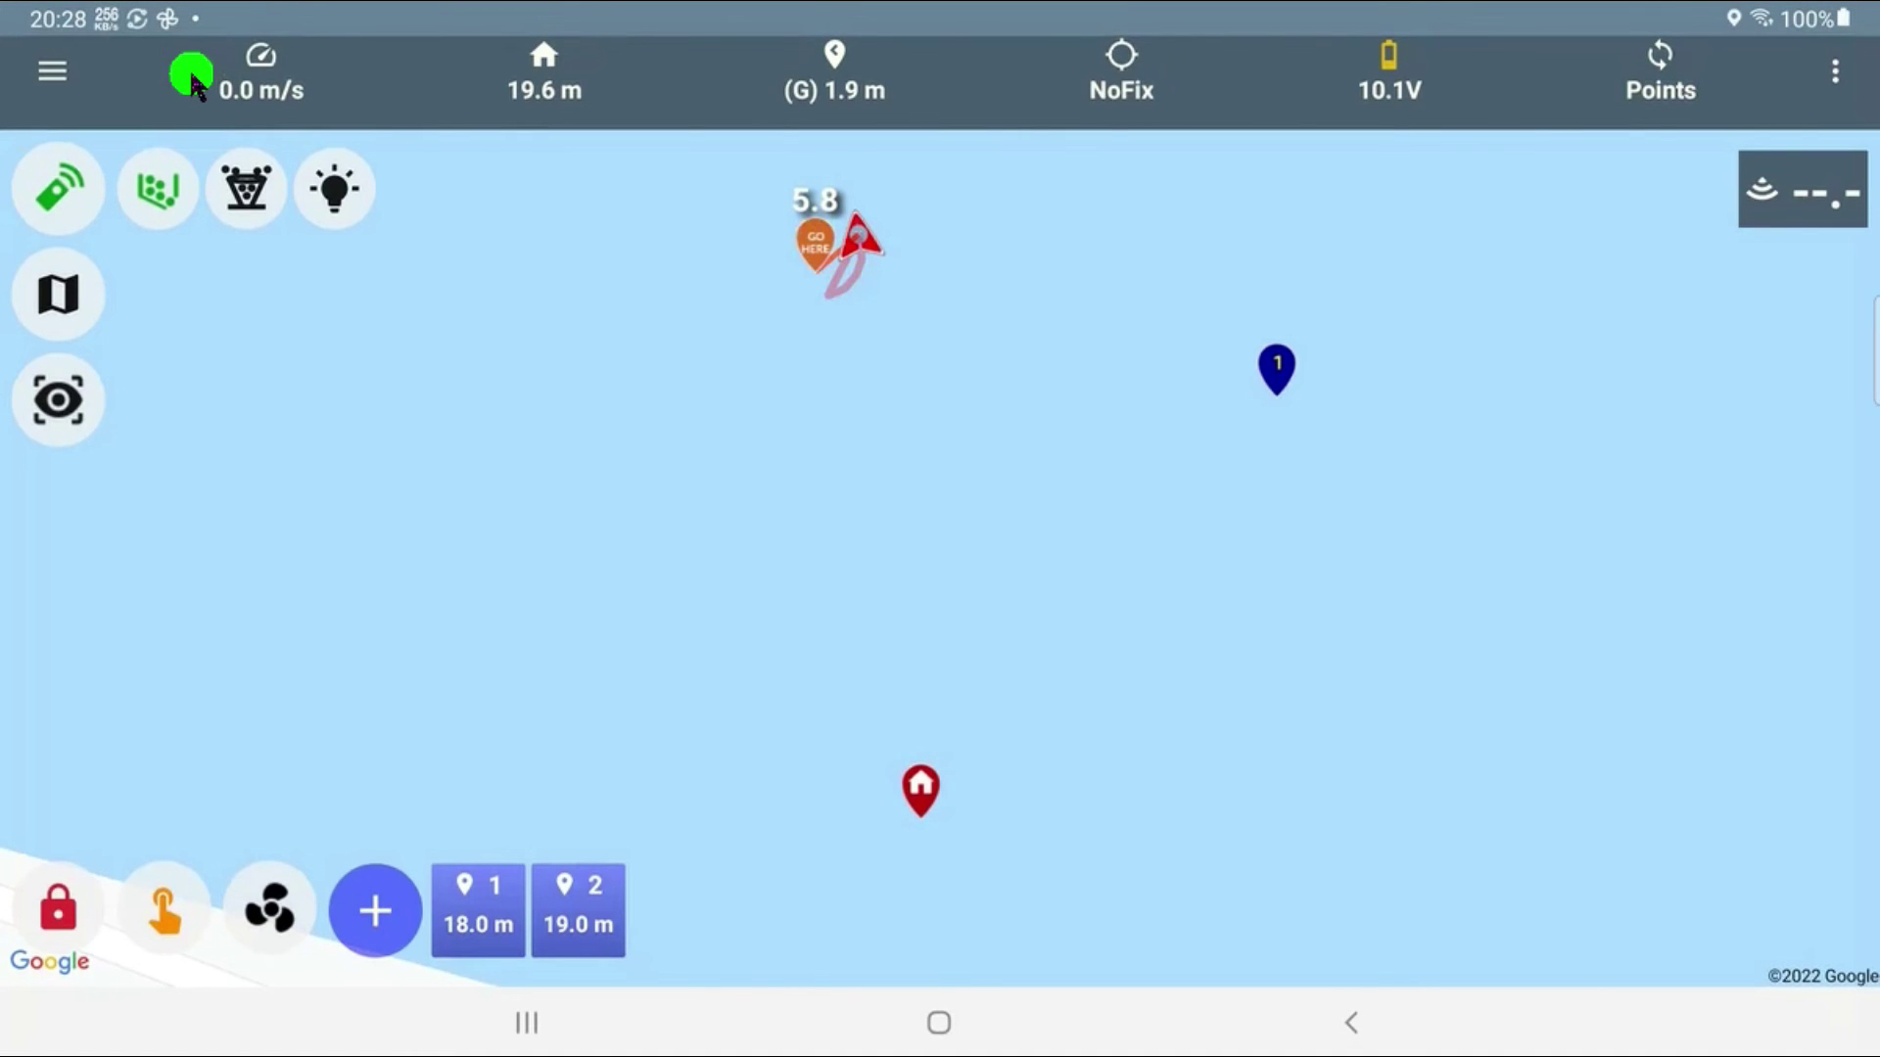
- Open the Goto + action list for point 2
left_click(578, 911)
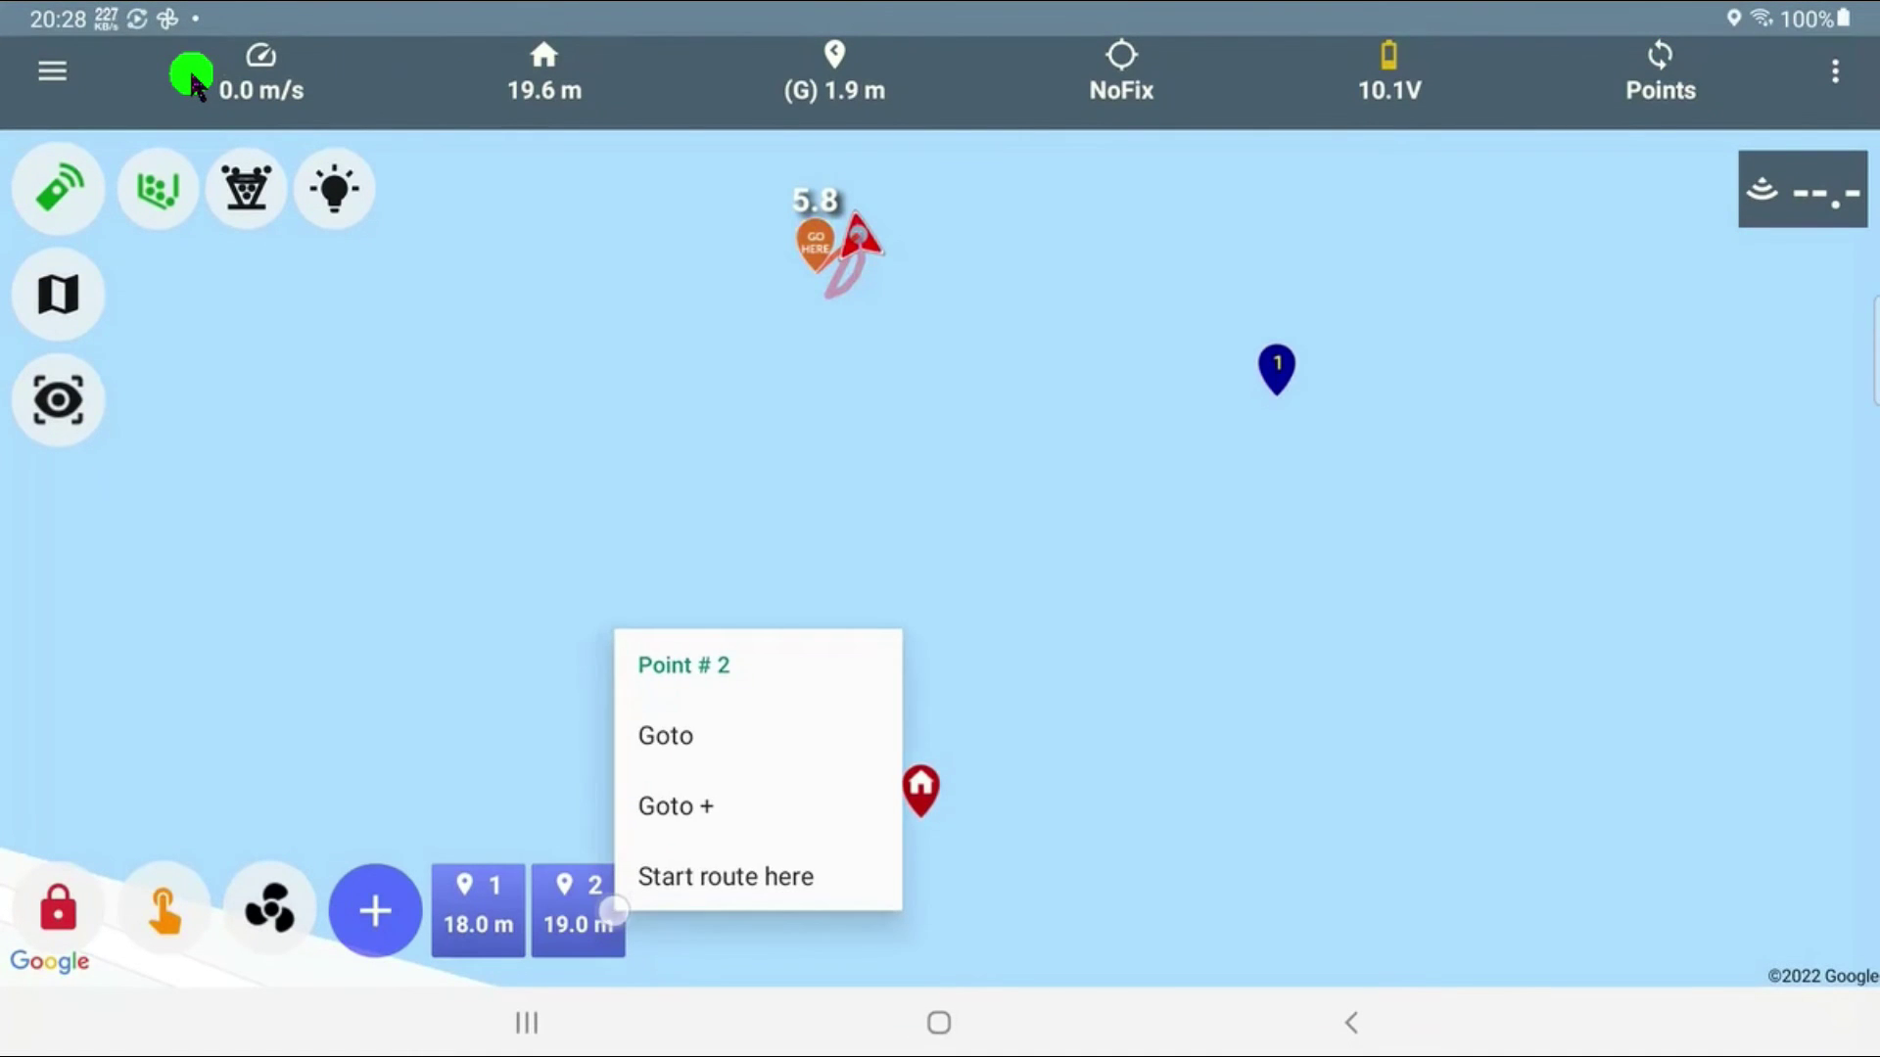
left_click(734, 795)
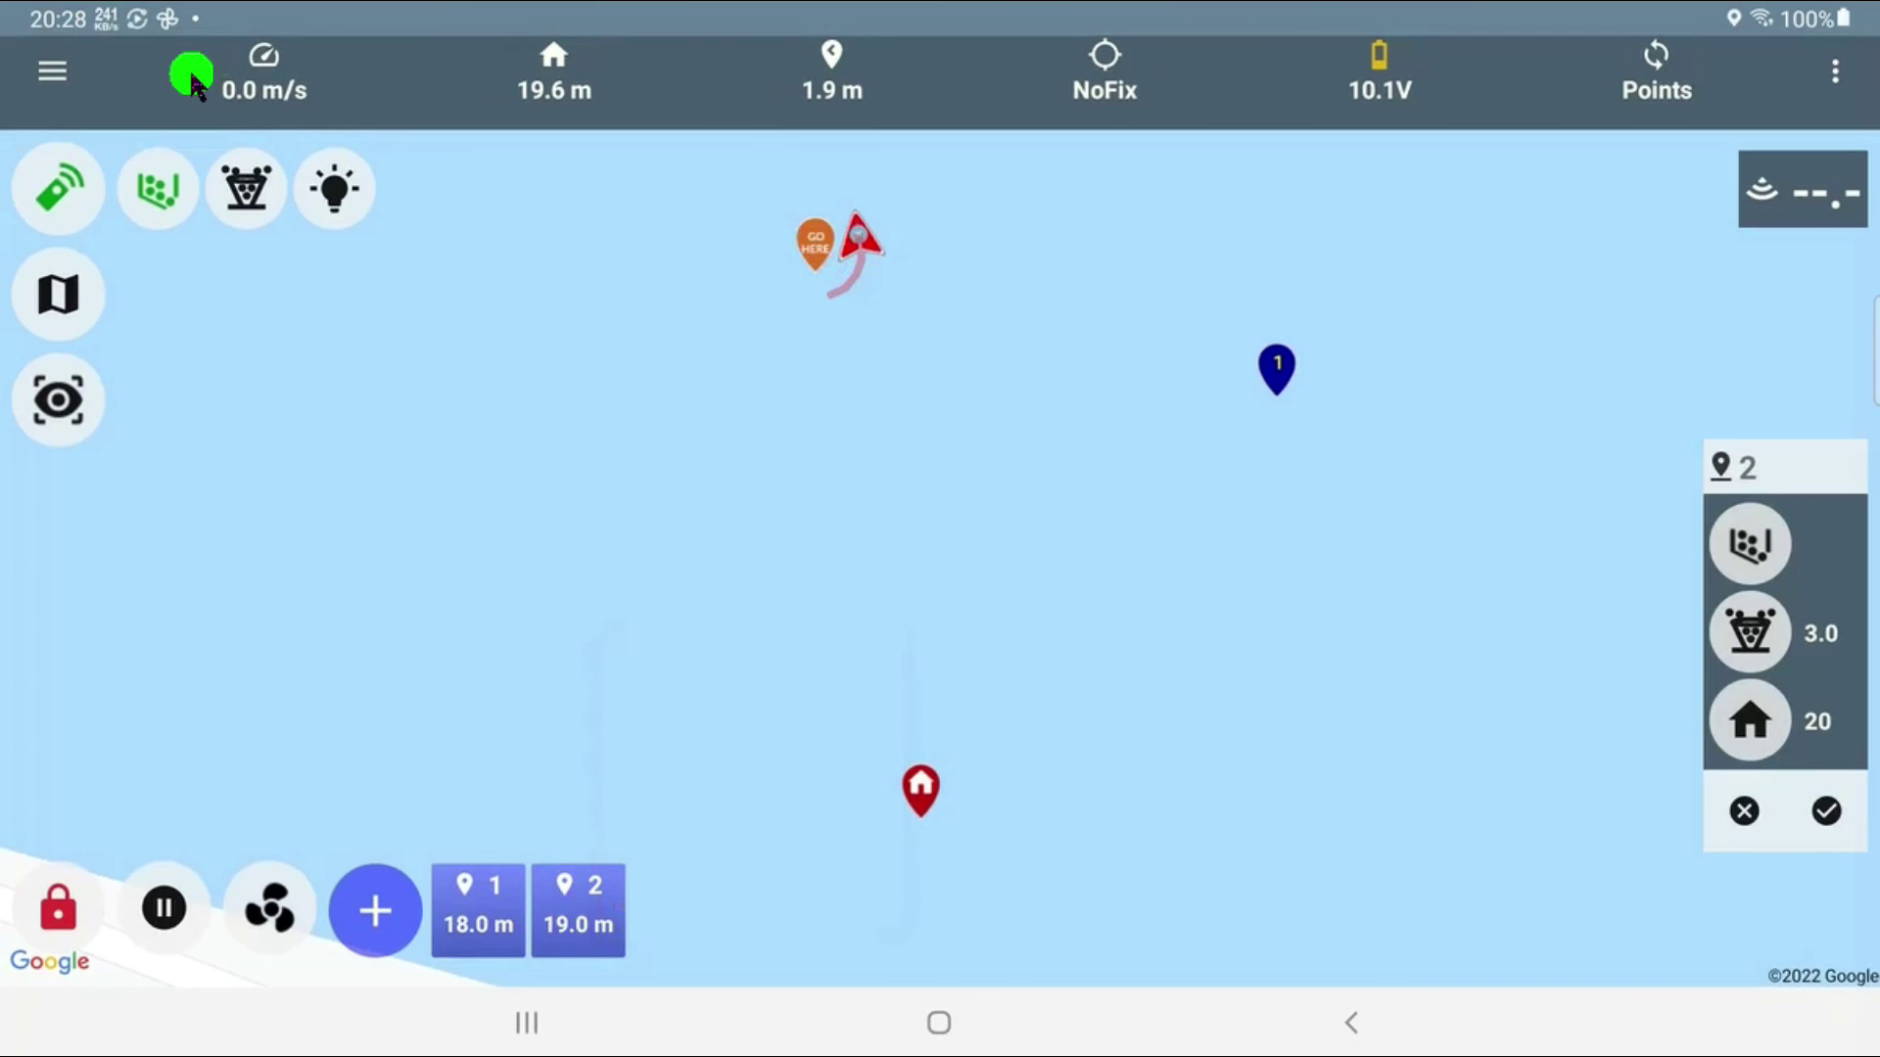